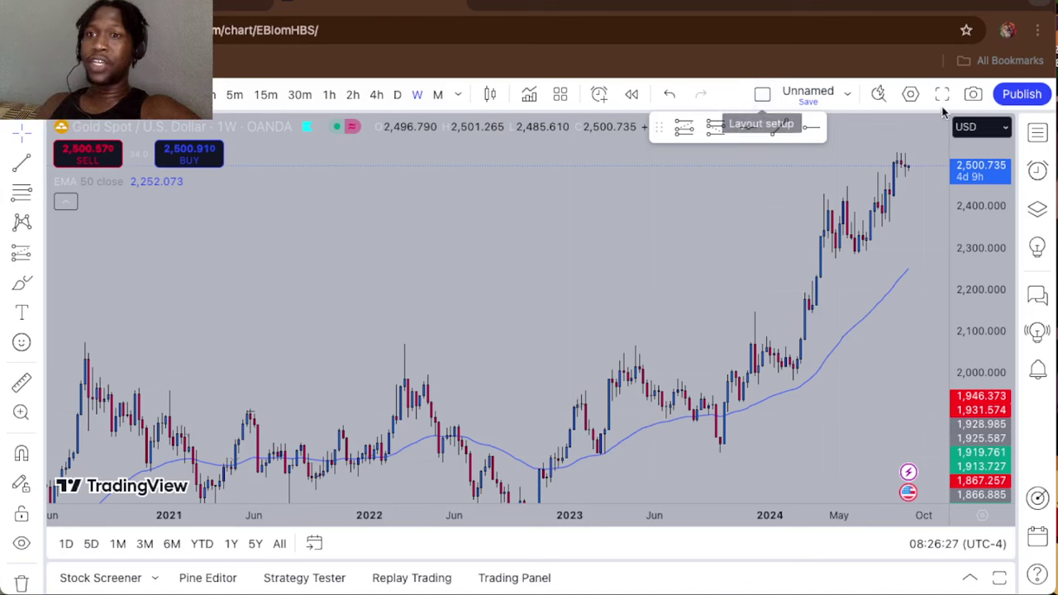
Show the watchlist and view the British Pound / Swiss Franc and Euro / New Zealand Dollar charts, then return to Gold Spot / U.S. Dollar.
left_click(1036, 133)
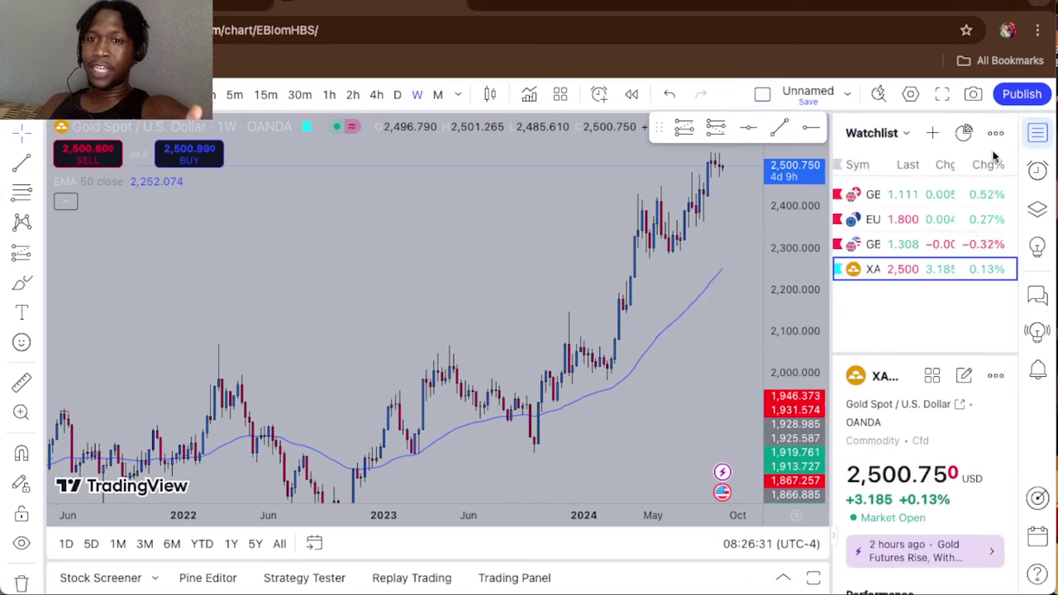
left_click(911, 198)
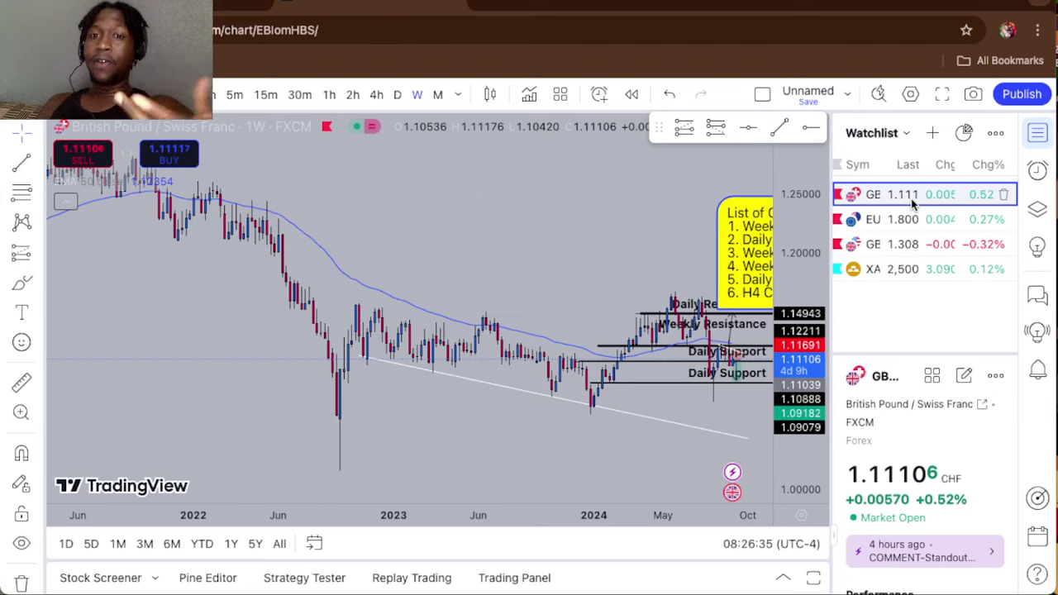
left_click(892, 219)
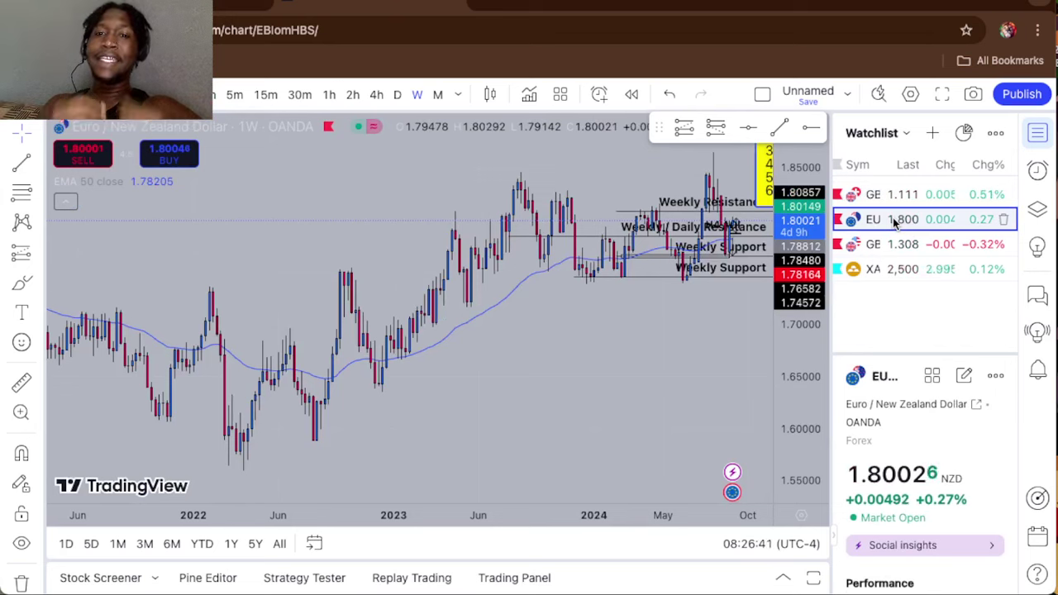
left_click(892, 267)
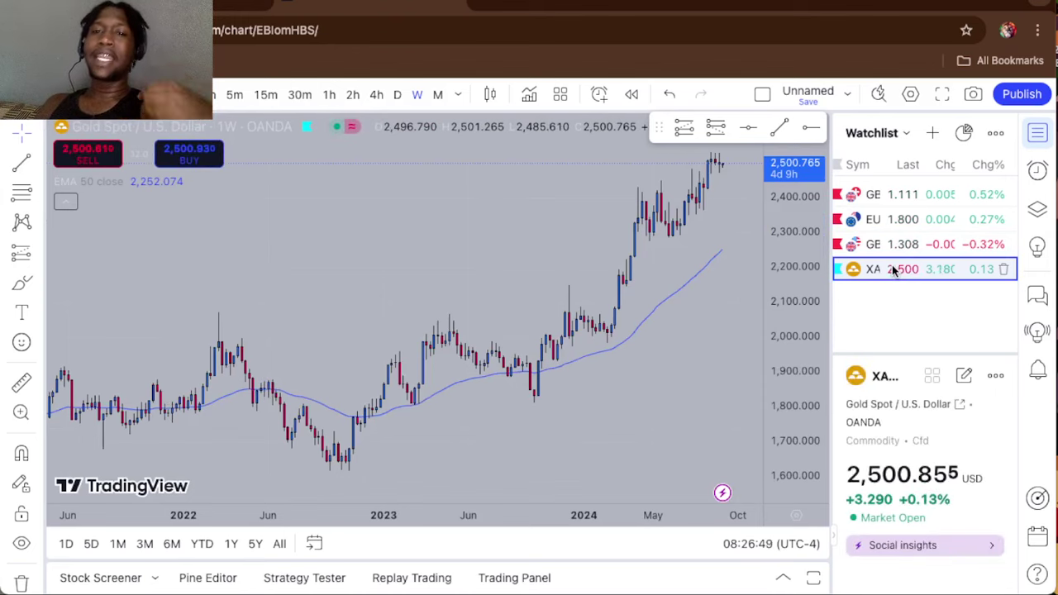
Delete the yellow trend line running below the gold candles and hide the watchlist.
mouse_move(444, 470)
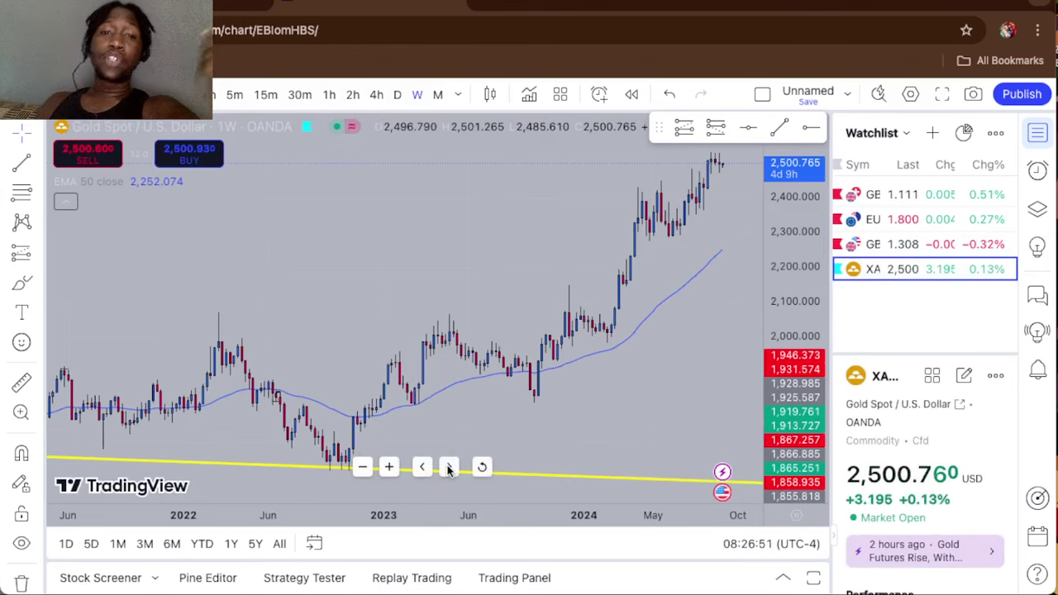
left_click(536, 475)
key("Delete")
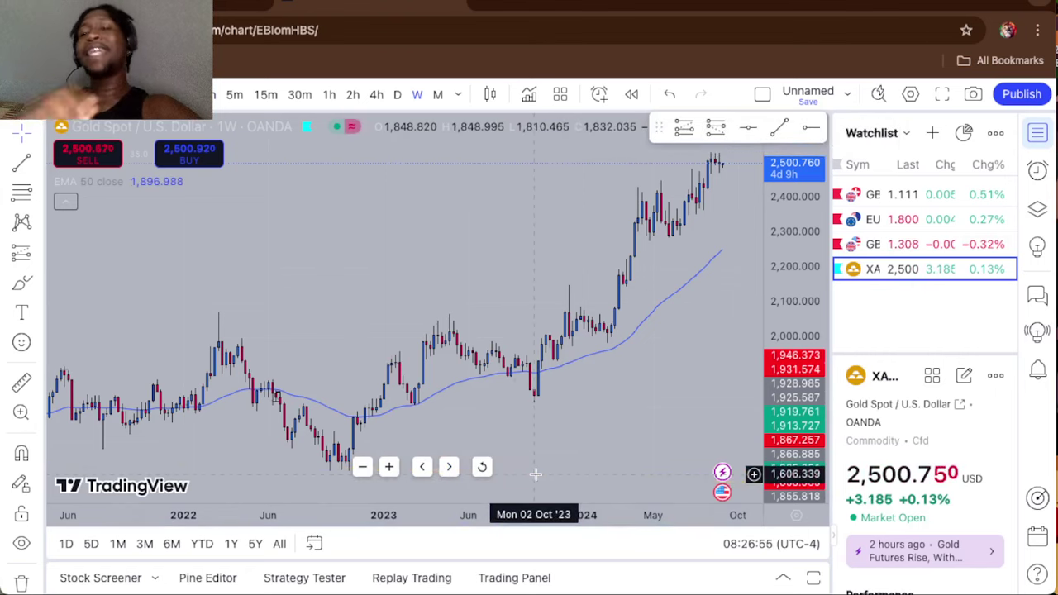
left_click(1037, 134)
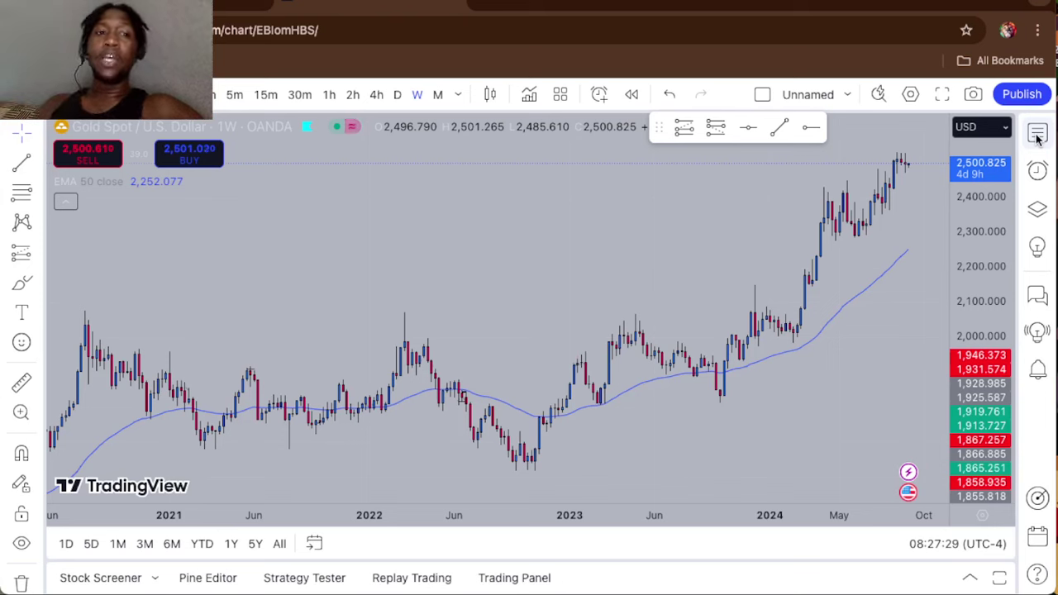
Draw a Path through the weekly swing highs and lows from the late-2022 low to about 2,396 on 16 Sep '24.
left_click(41, 285)
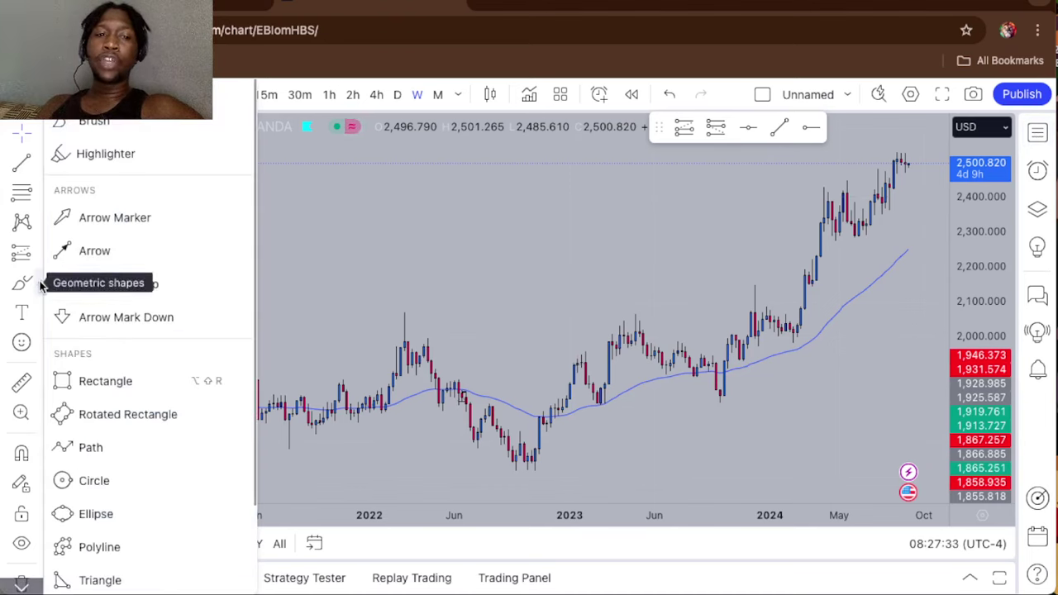
left_click(100, 447)
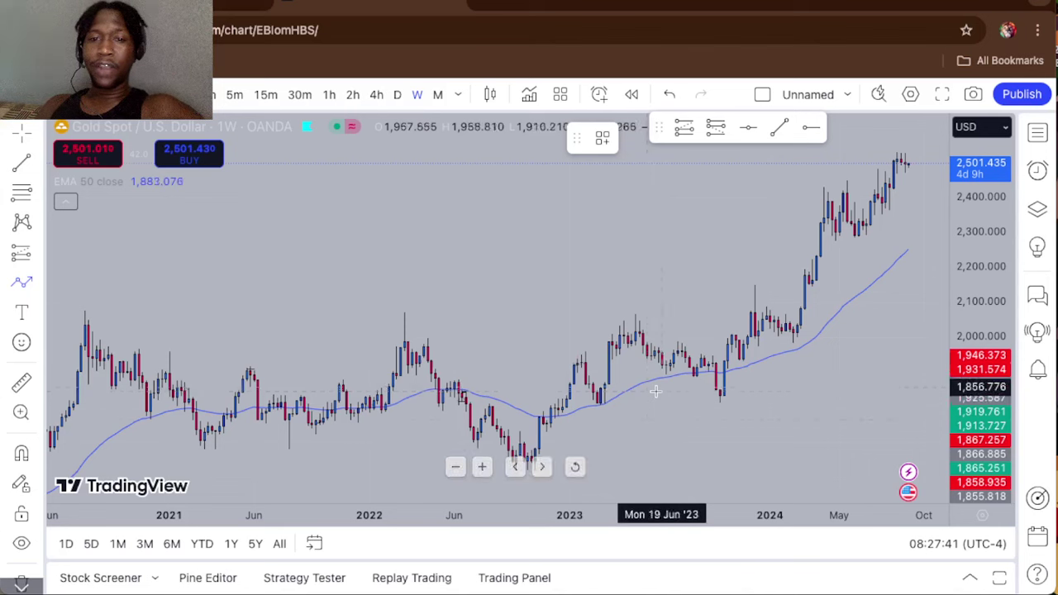
left_click(531, 454)
left_click(581, 353)
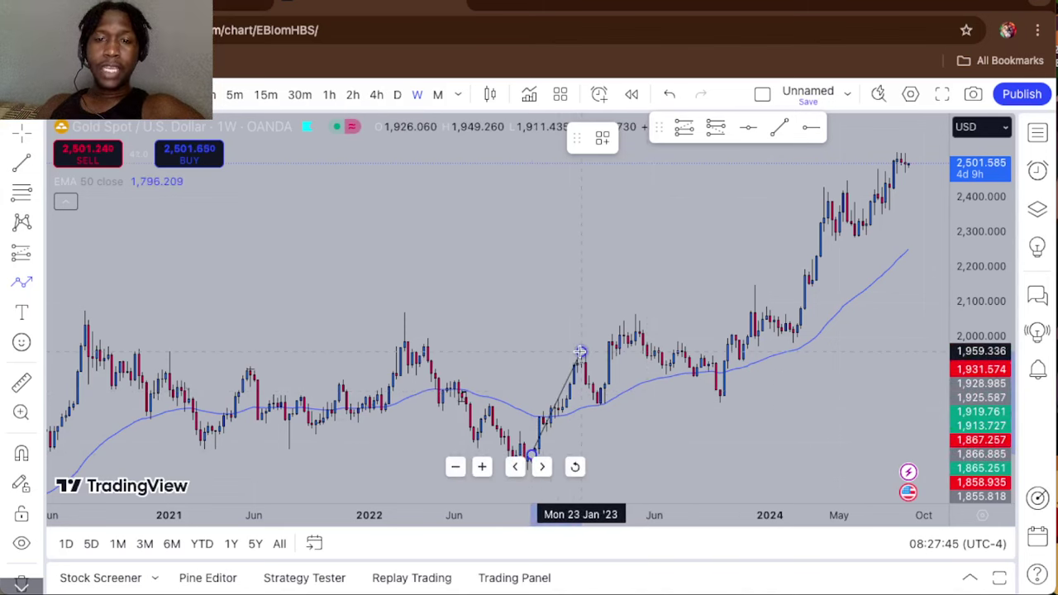
left_click(600, 407)
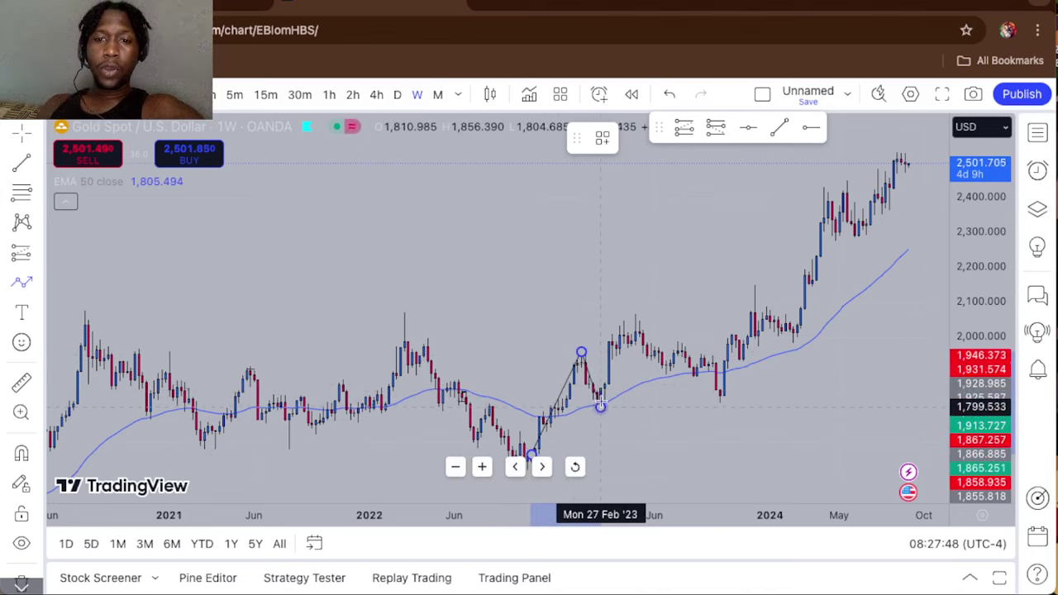
left_click(634, 319)
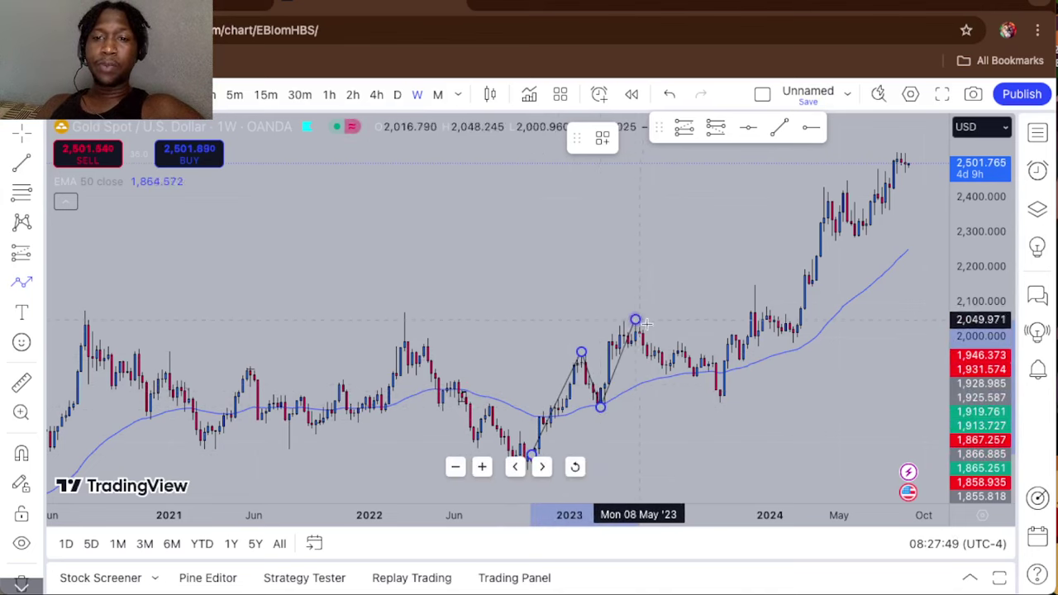
left_click(719, 400)
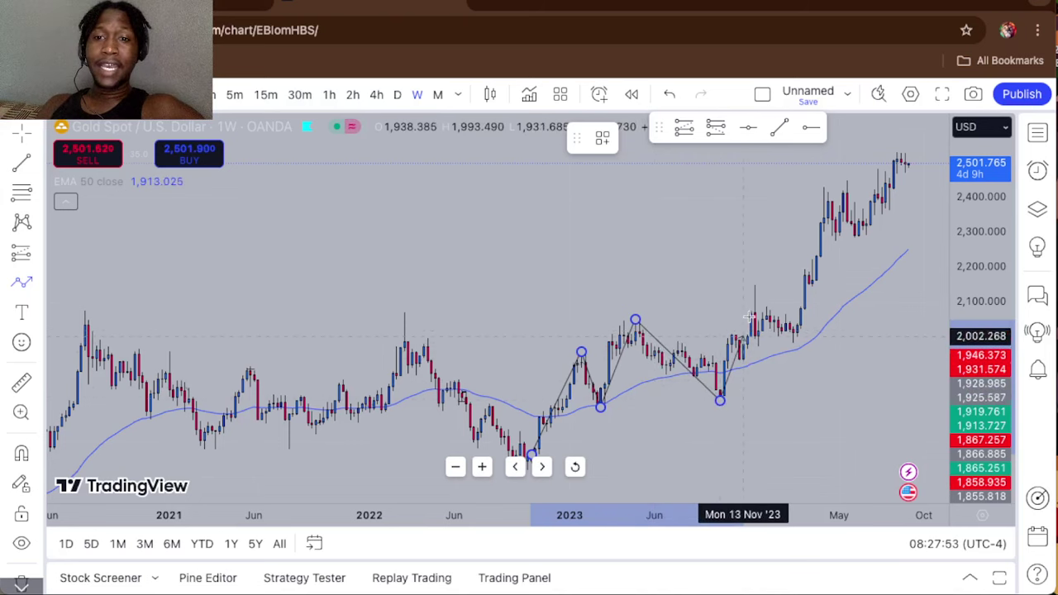
left_click(754, 289)
left_click(792, 340)
left_click(839, 181)
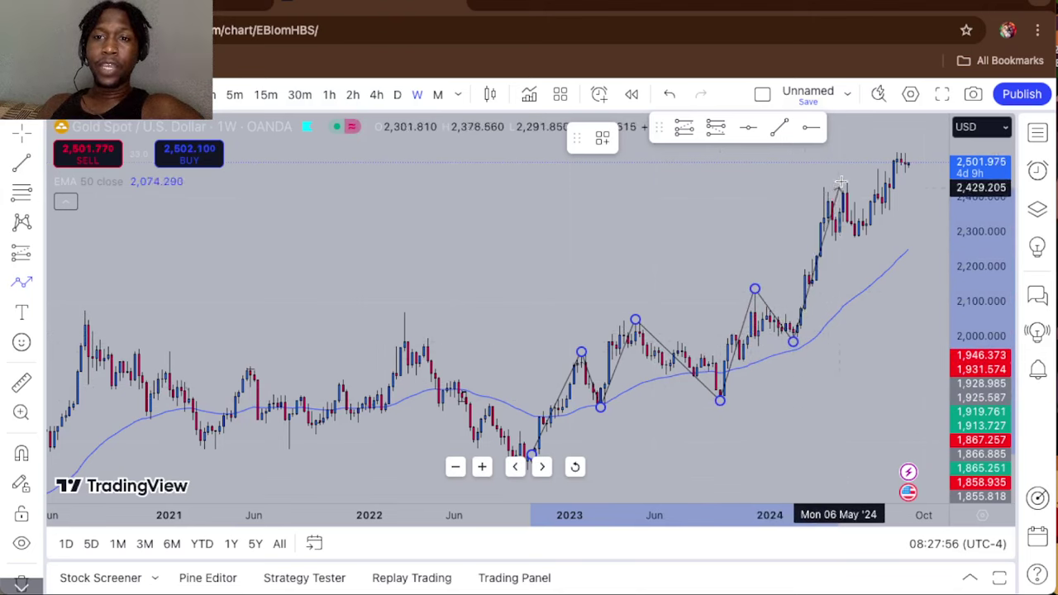
left_click(858, 240)
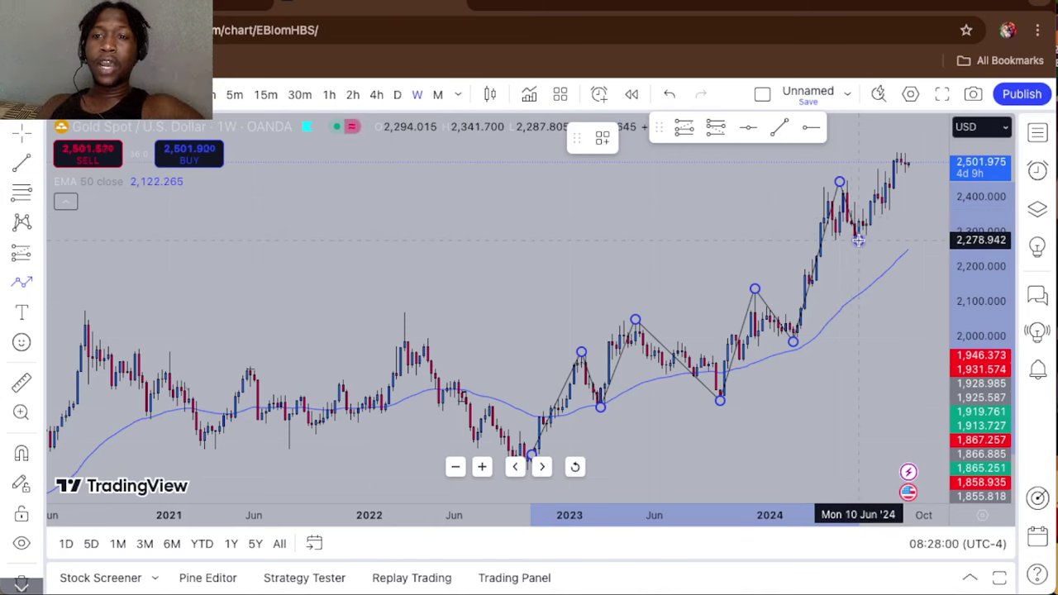
left_click(900, 155)
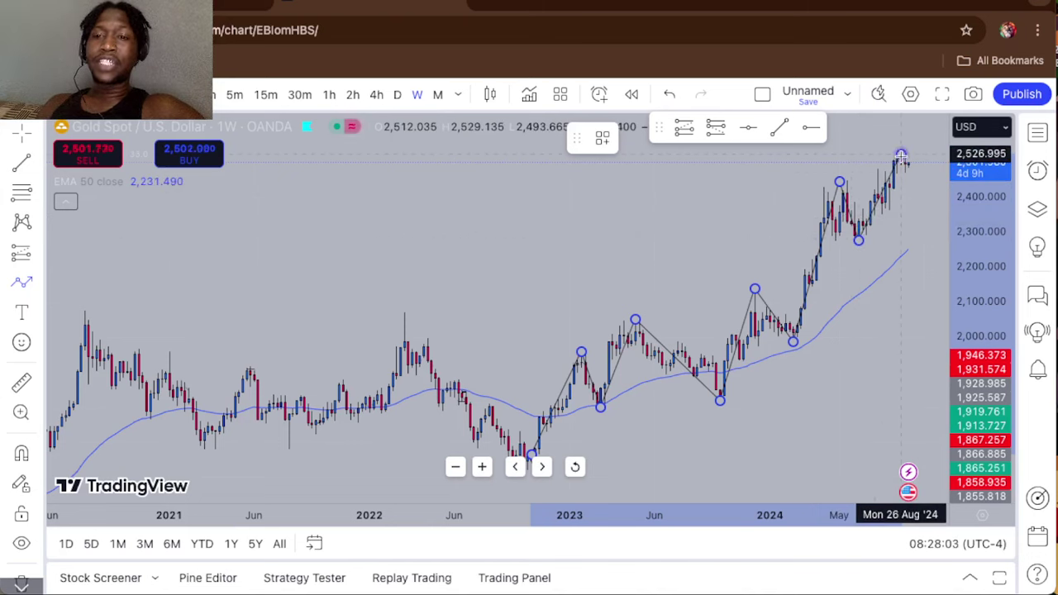
left_click(912, 199)
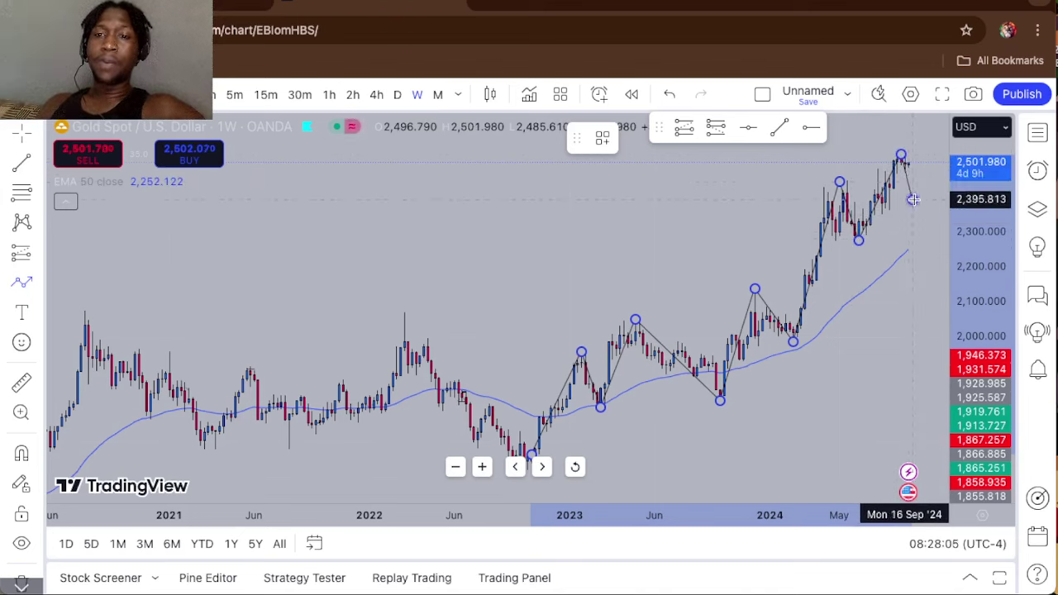
Move the zigzag path off the candles into the empty area above the 2021 to early-2023 prices.
mouse_move(881, 206)
left_mouse_down()
mouse_move(703, 189)
mouse_move(459, 187)
mouse_move(486, 183)
left_mouse_up()
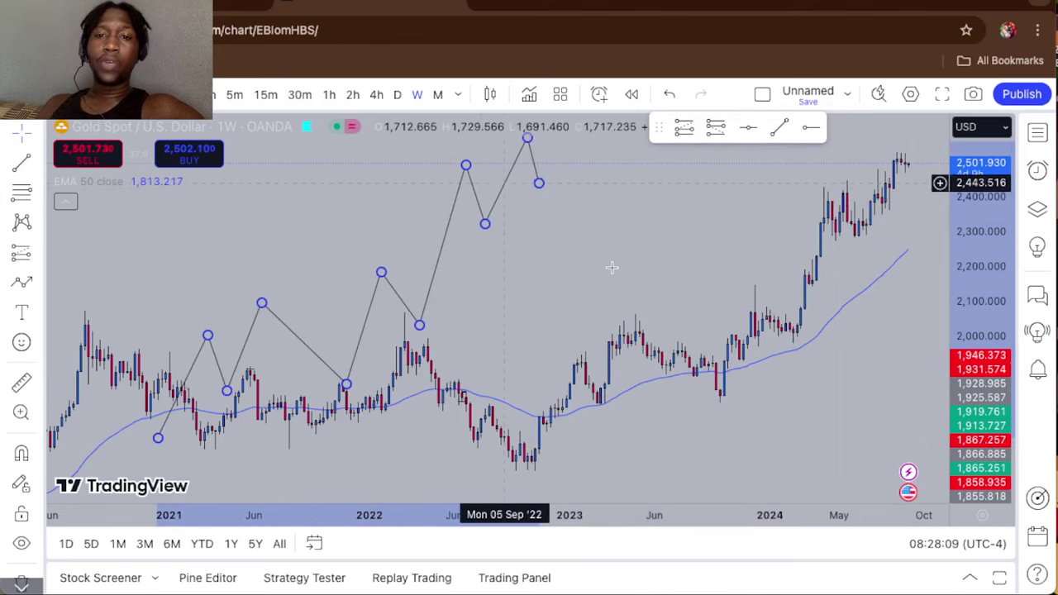
left_click(609, 271)
left_click_drag(609, 272, 609, 371)
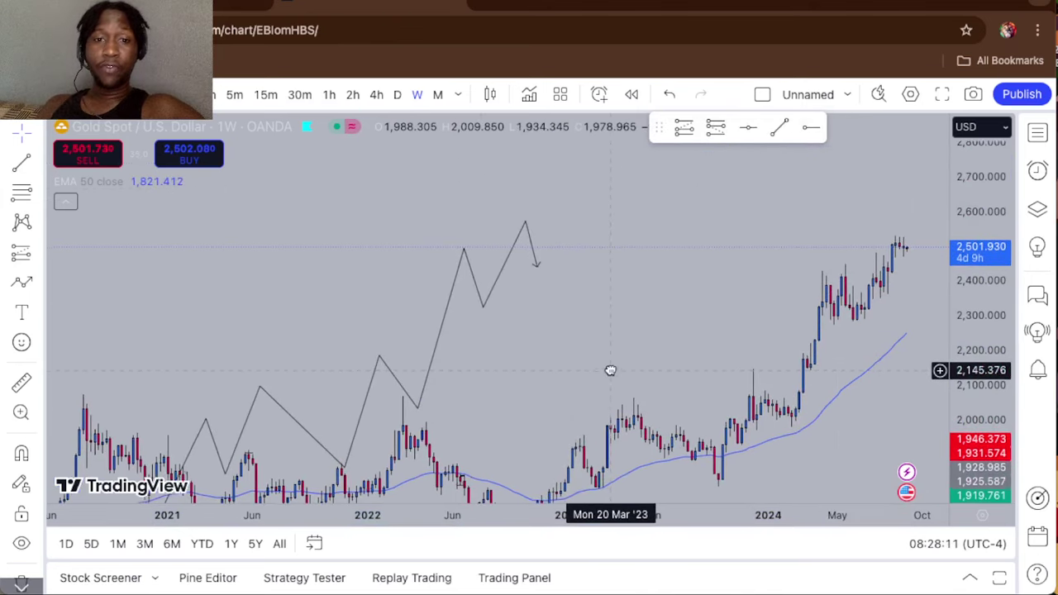
left_click(446, 317)
left_click_drag(504, 276, 500, 248)
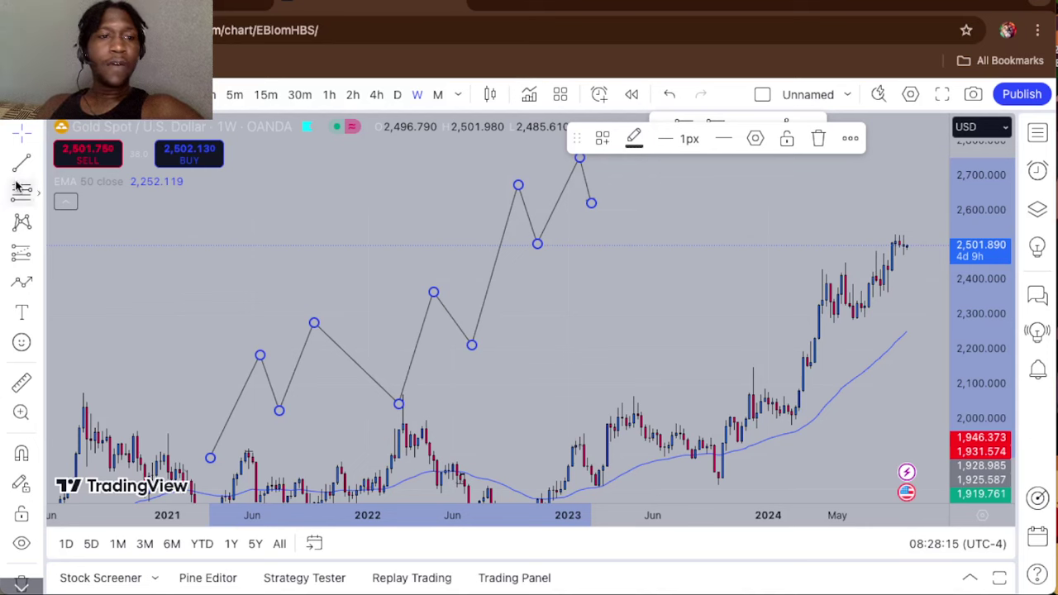
Add a Comment reading "1.Weekly Bullish" beside the path's arrow end, at about 2,594 on 15 May '23.
left_click(35, 314)
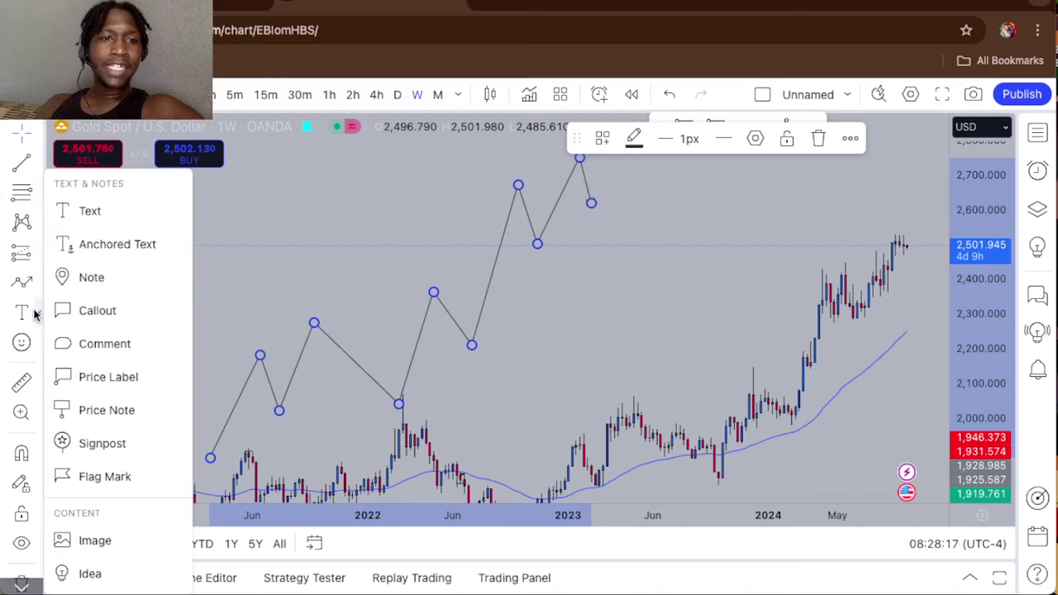
left_click(89, 344)
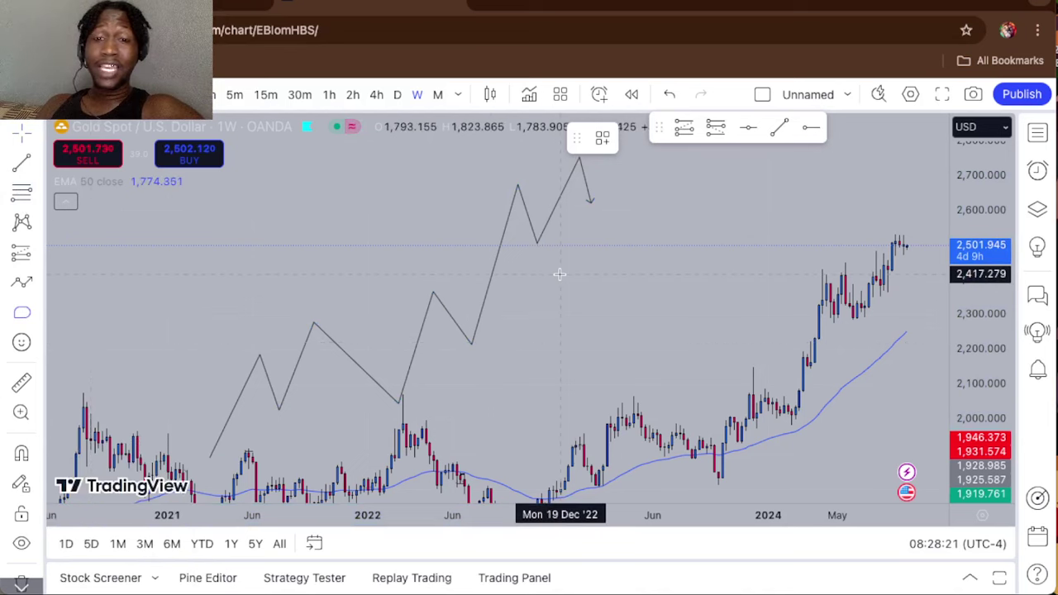
left_click(641, 213)
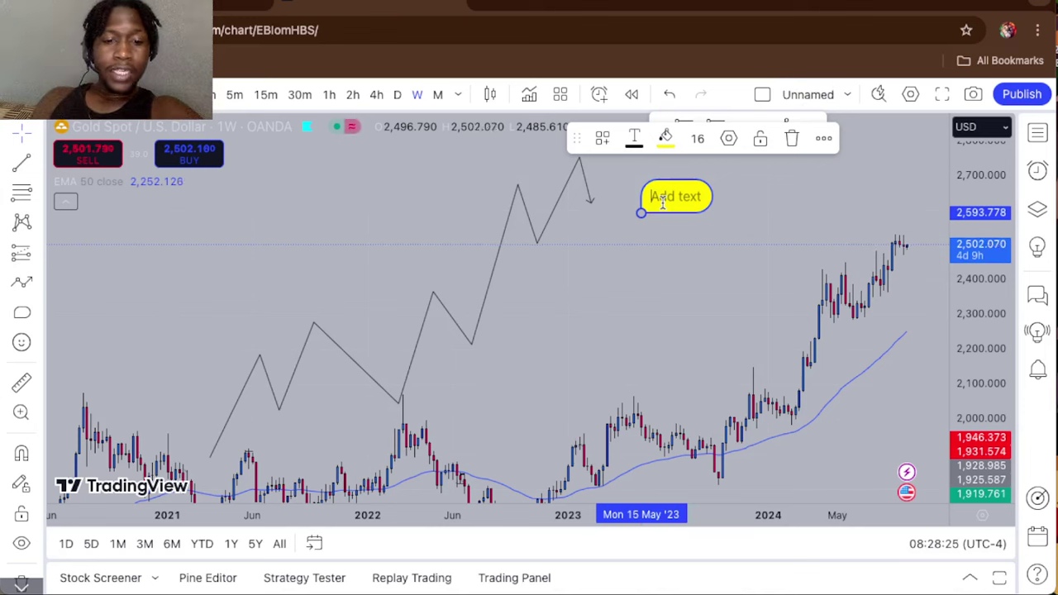
type("Week")
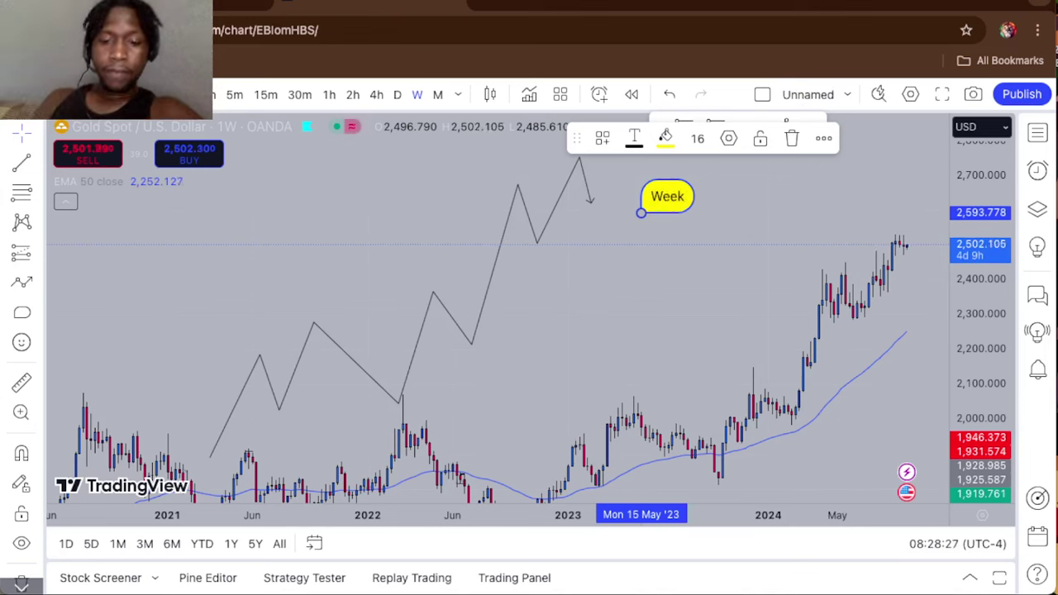
type("ly")
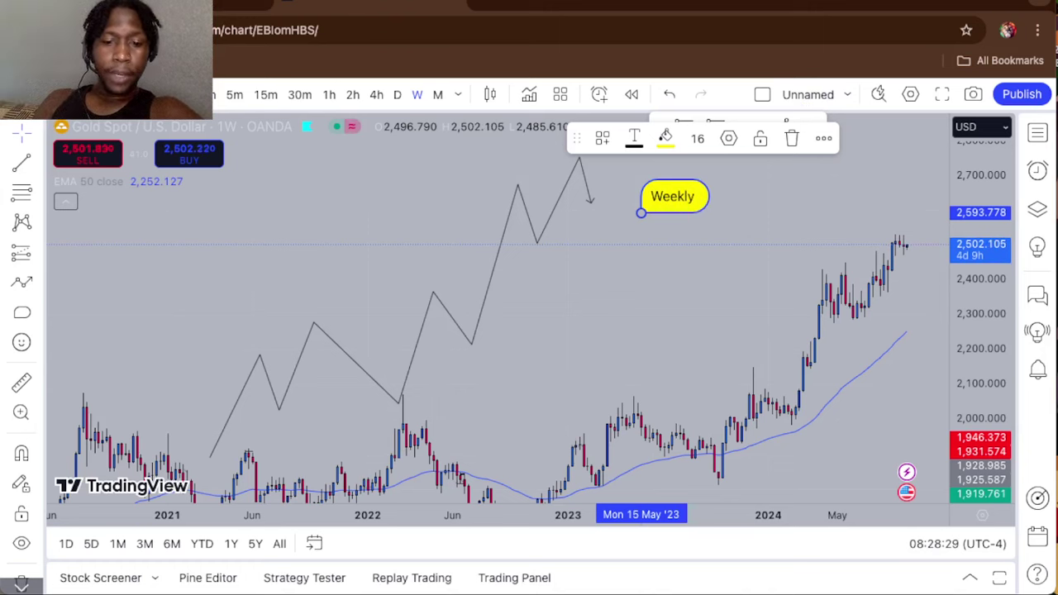
type(" Bullis")
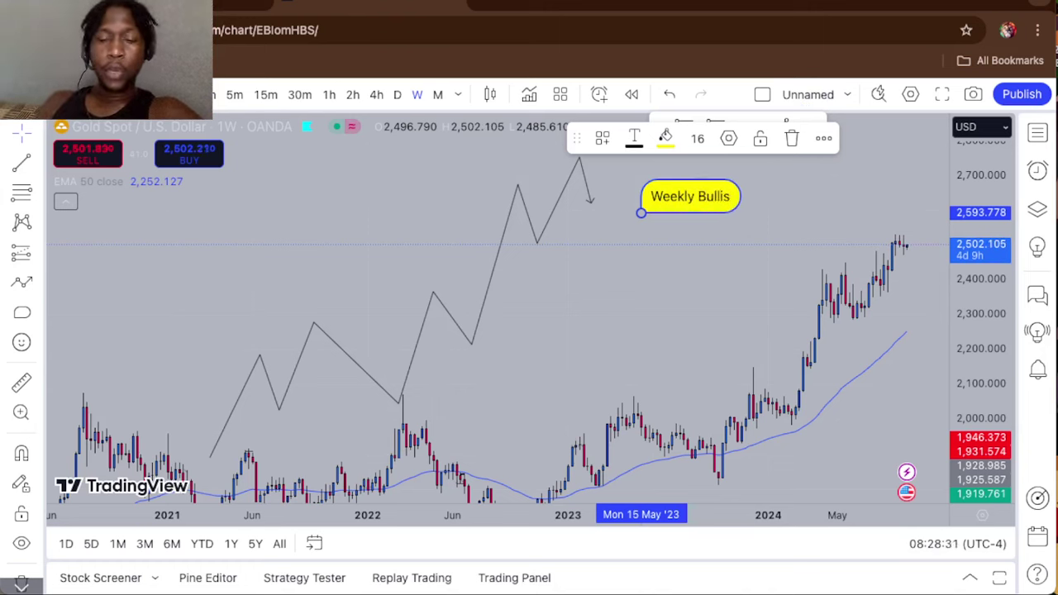
type("h")
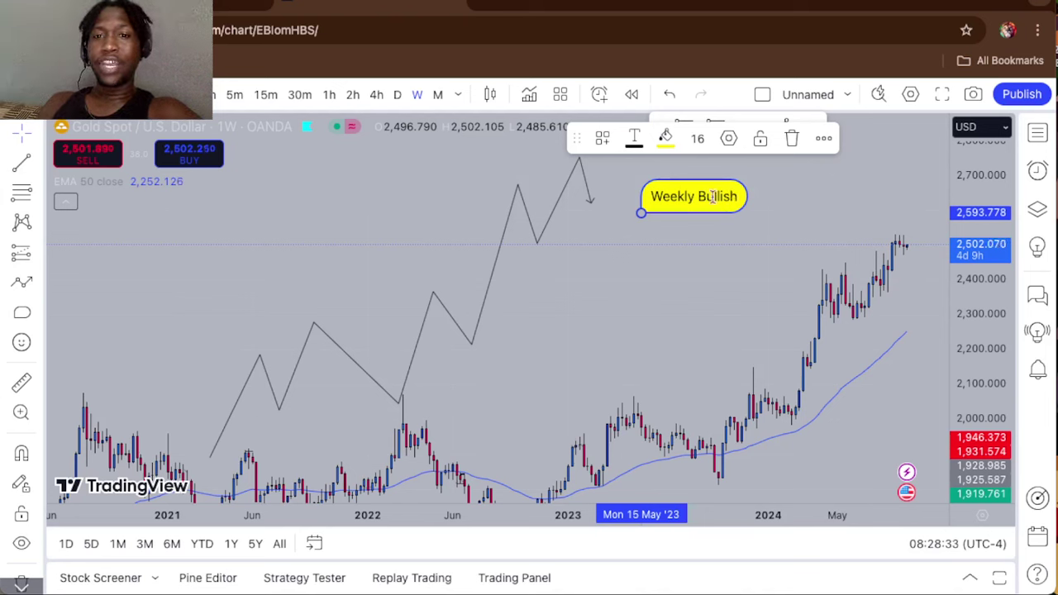
left_click(652, 196)
type("1.")
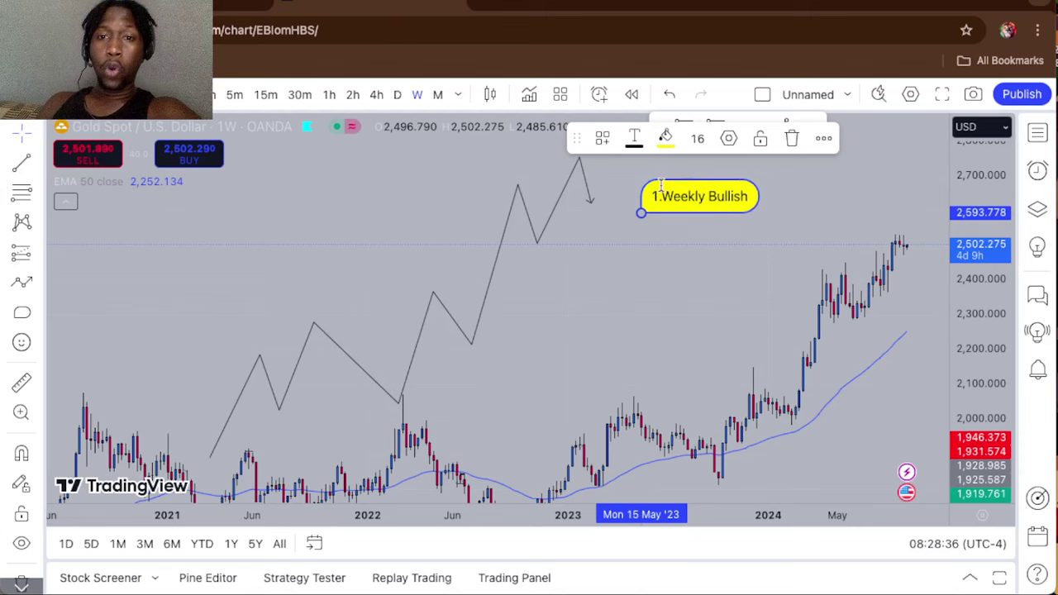
left_click(701, 247)
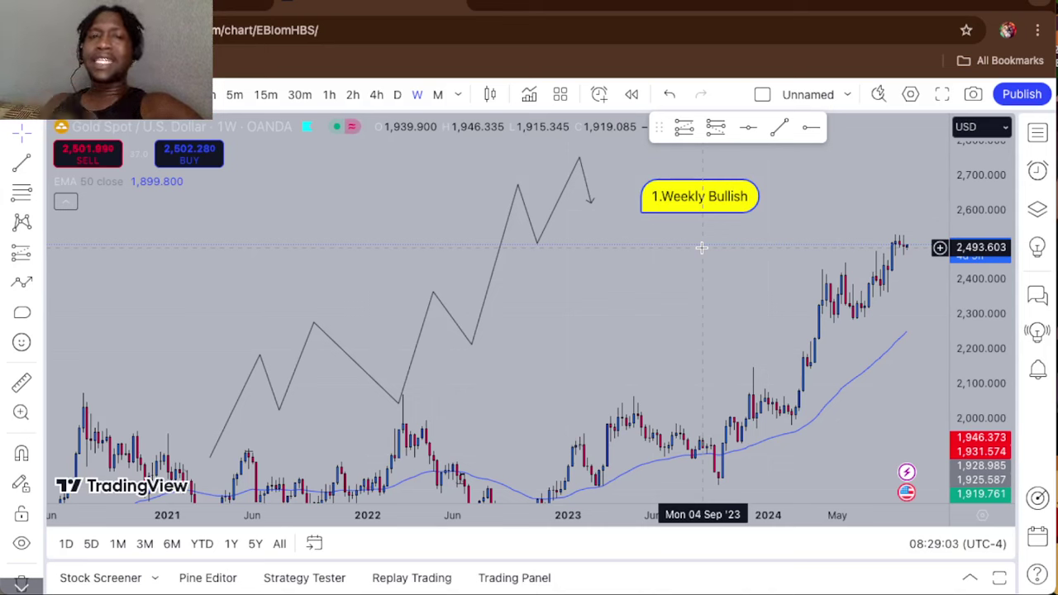
Switch the chart to the daily timeframe and shift the zigzag path slightly up and to a later date.
left_click(397, 94)
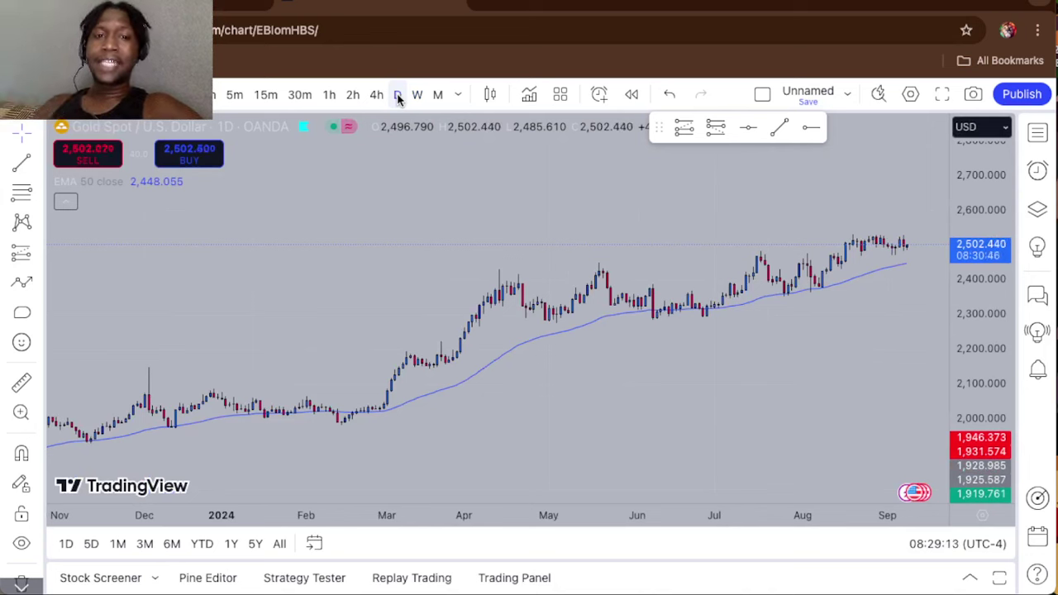
scroll(466, 299, "down", 5)
scroll(465, 299, "down", 10)
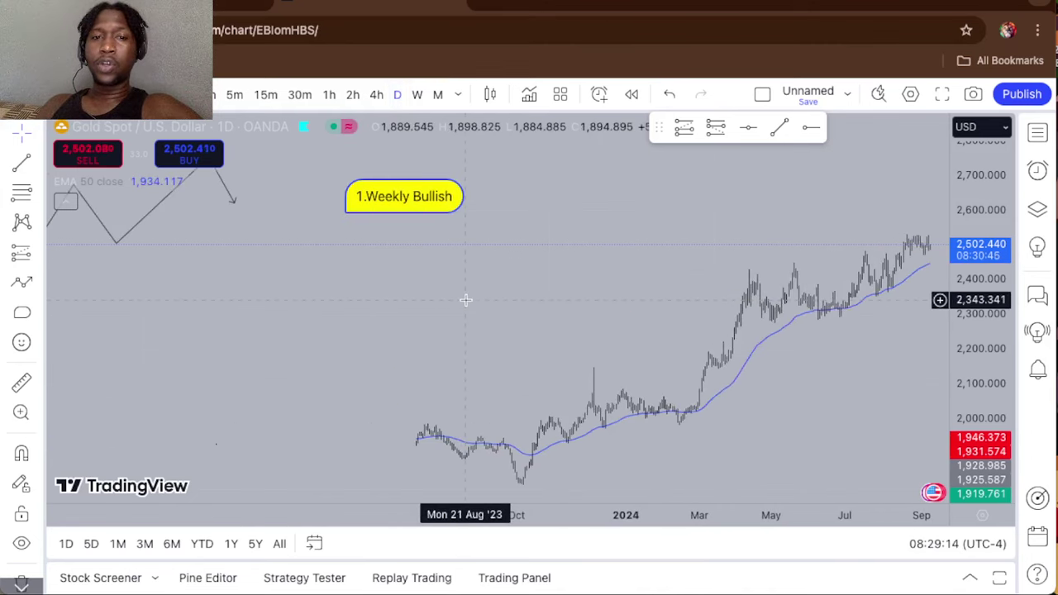
scroll(327, 266, "down", 4)
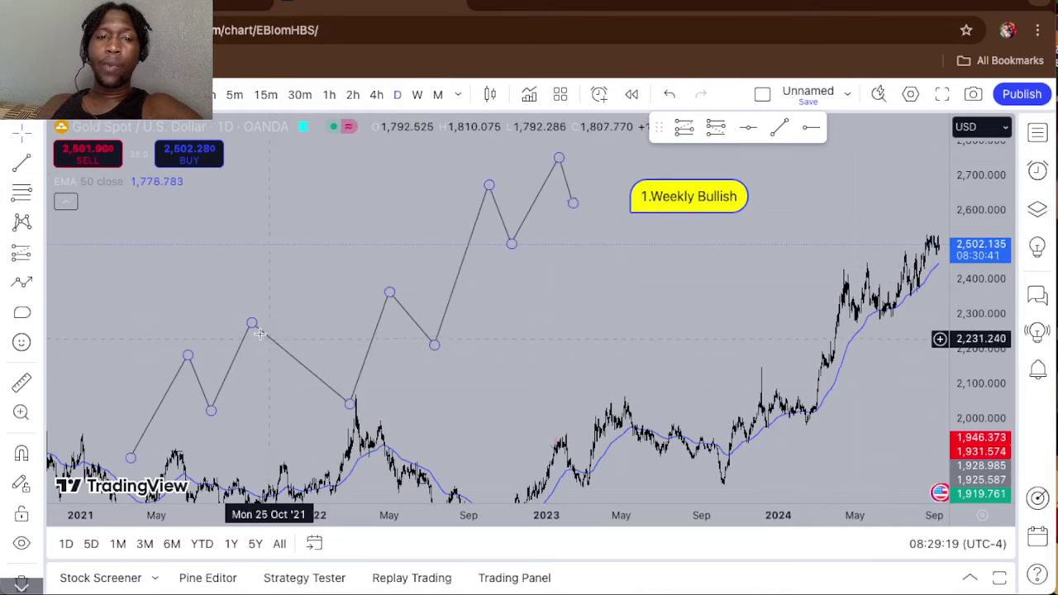
left_click_drag(273, 343, 297, 325)
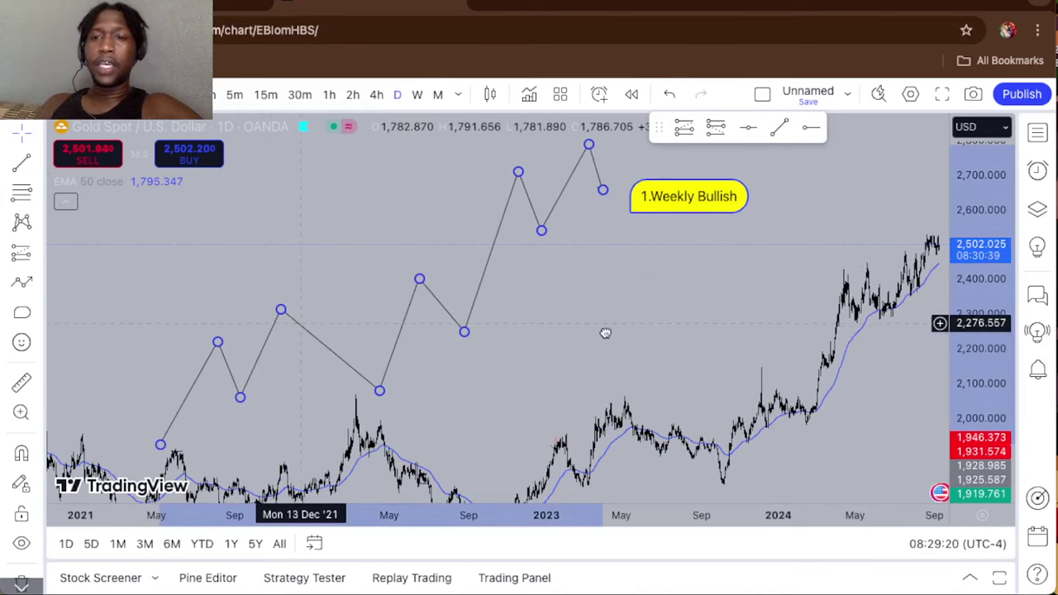
Draw a Path through the daily swings from about 1,632 on 19 Oct '22 to the low in mid-February '24.
mouse_move(633, 349)
left_mouse_down()
mouse_move(516, 351)
mouse_move(536, 305)
mouse_move(575, 262)
left_mouse_up()
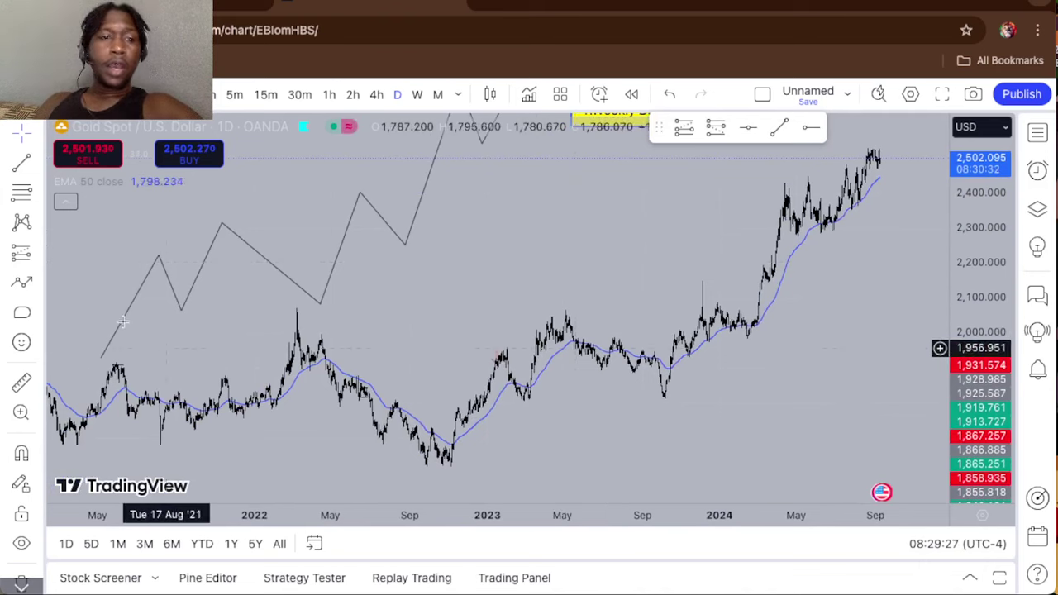
left_click(36, 284)
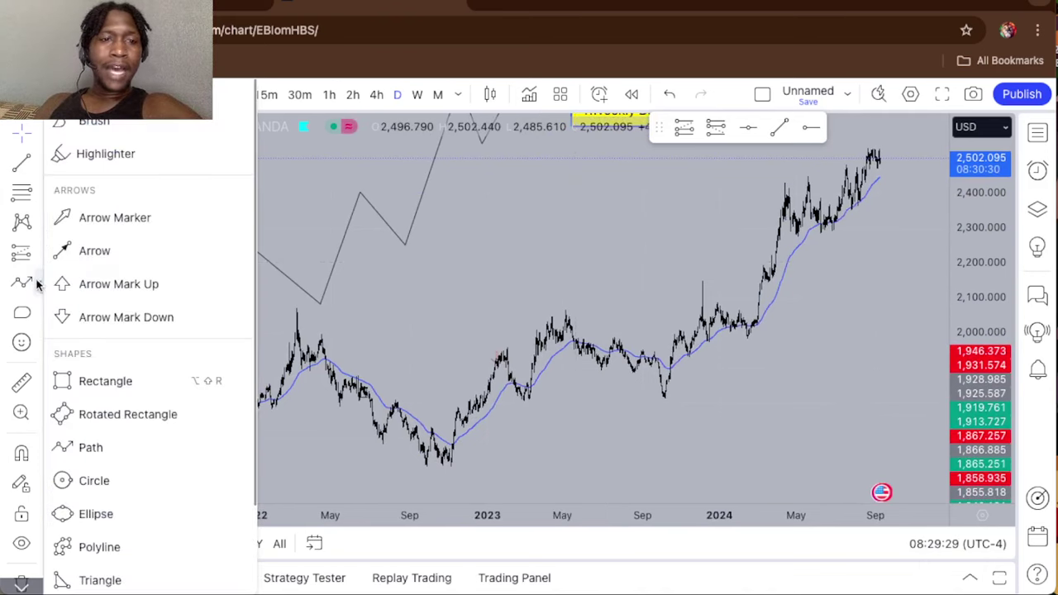
left_click(91, 446)
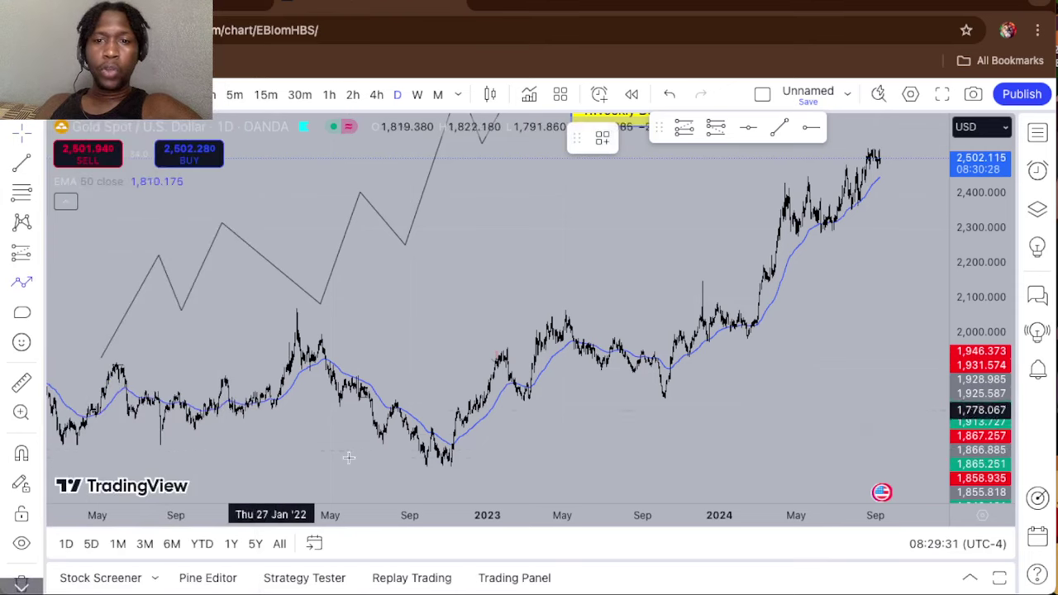
left_click(440, 459)
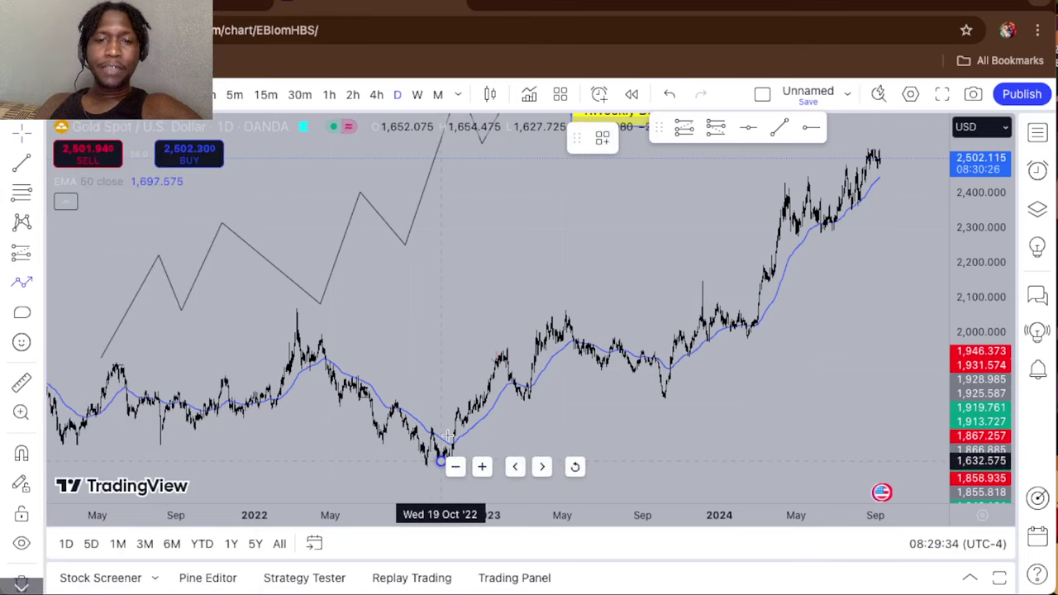
left_click(499, 346)
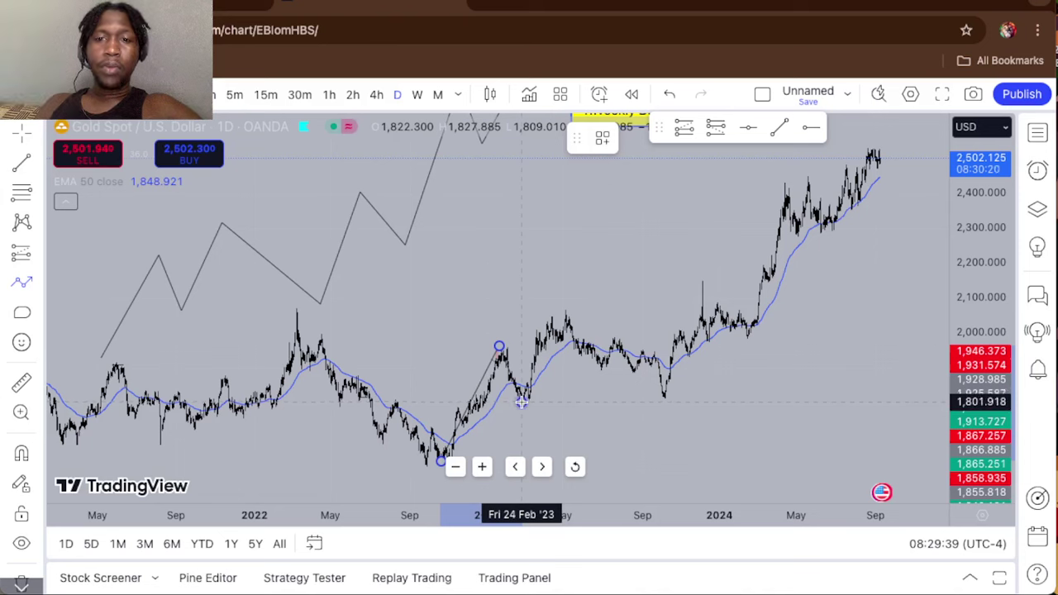
left_click(521, 401)
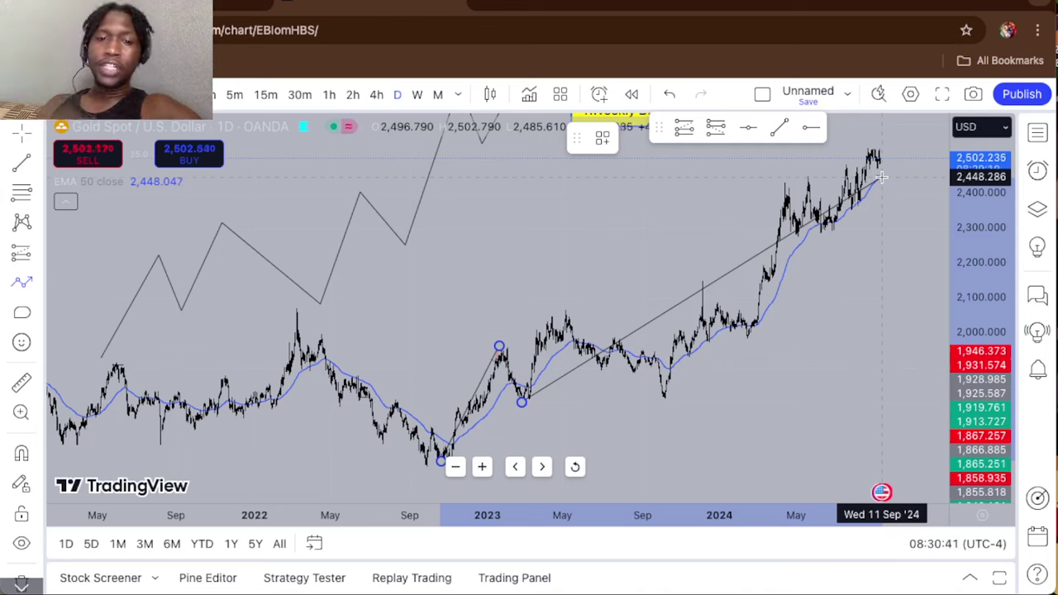
left_click(565, 314)
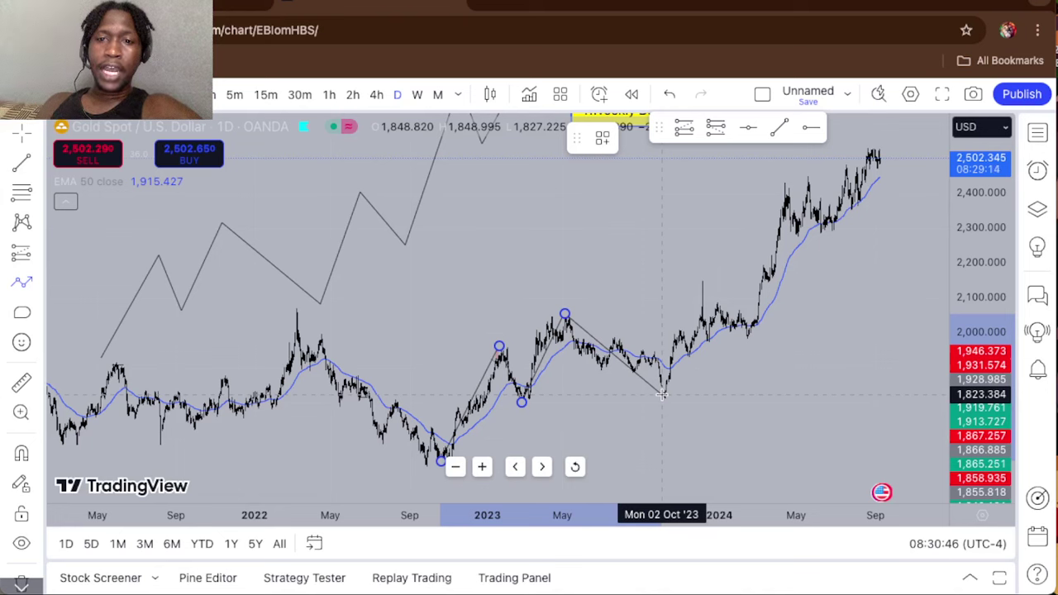
left_click(661, 395)
left_click(701, 280)
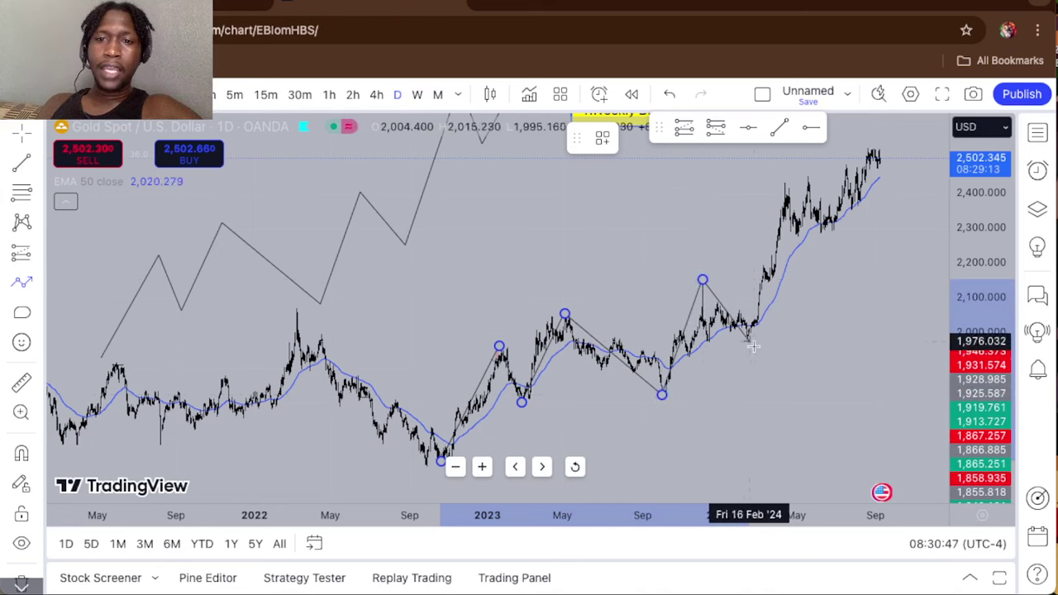
left_click(751, 342)
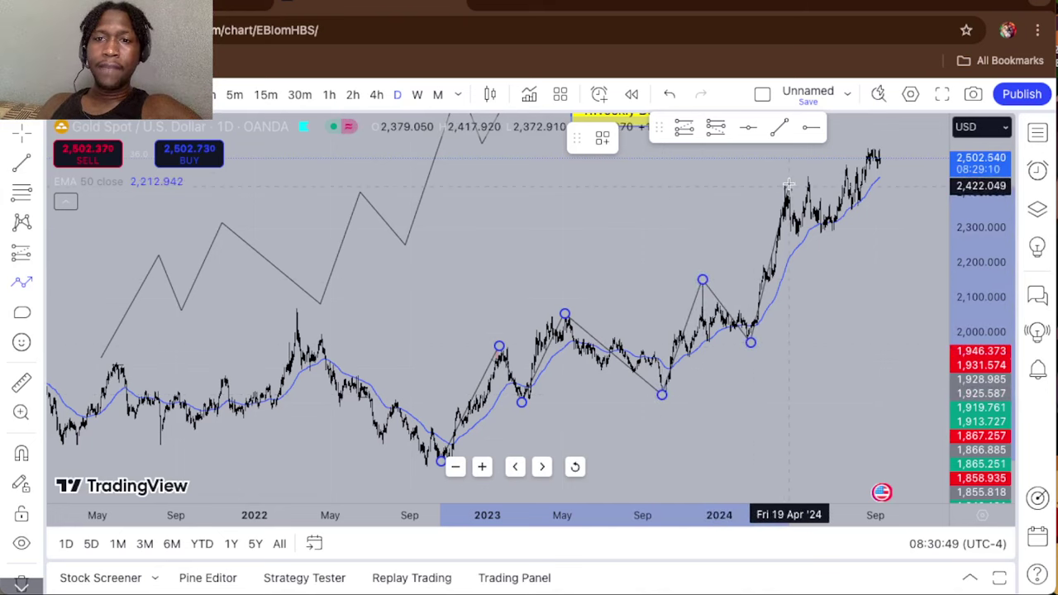
Continue the path through the 2024 swing highs and lows, from about 2,422 in April, and finish it at the latest high.
left_click(787, 184)
left_click(797, 236)
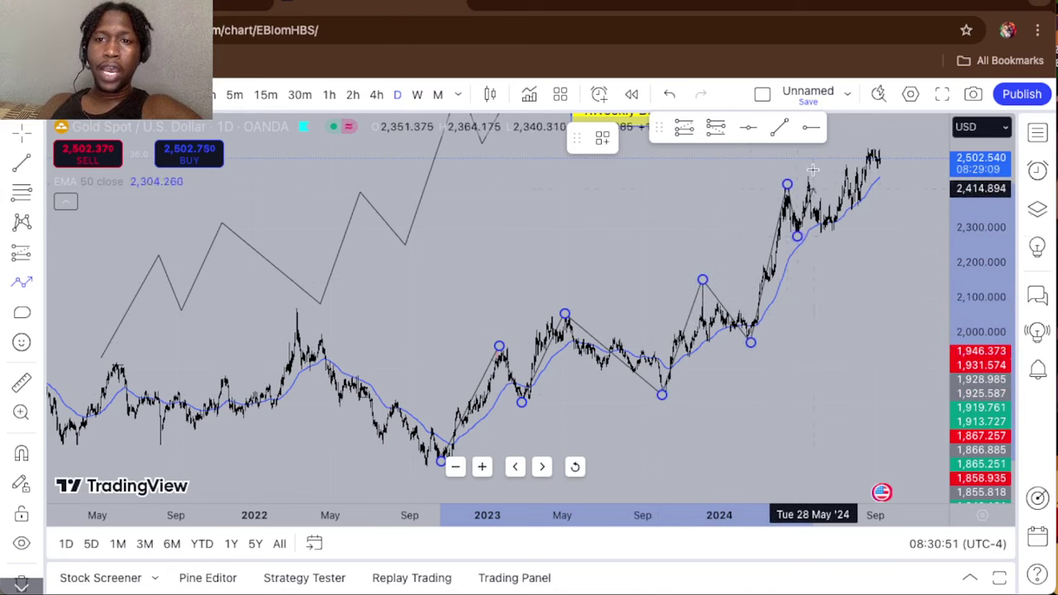
left_click(809, 172)
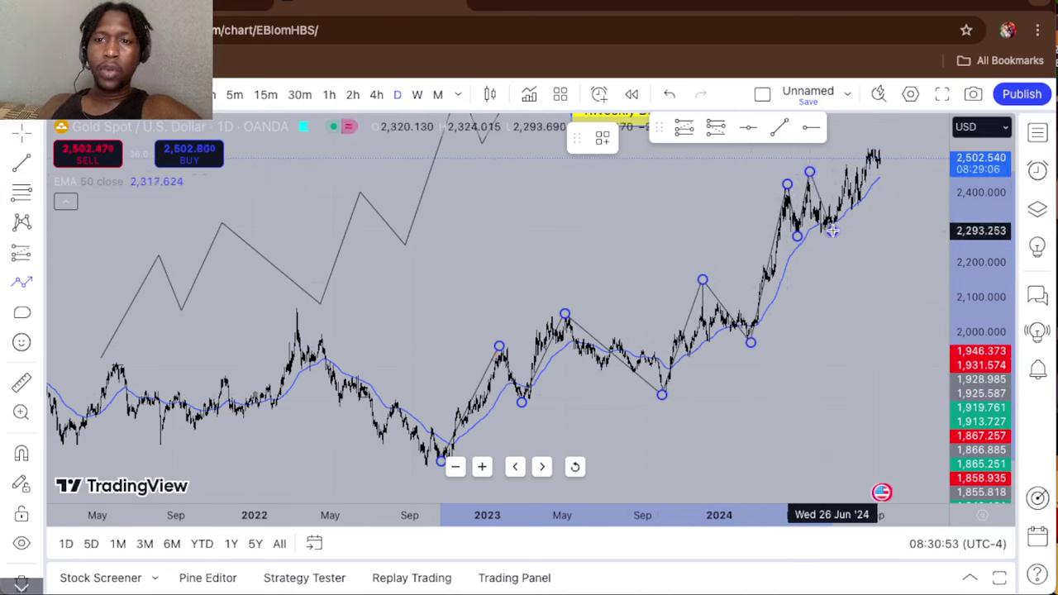
left_click(831, 232)
left_click(846, 165)
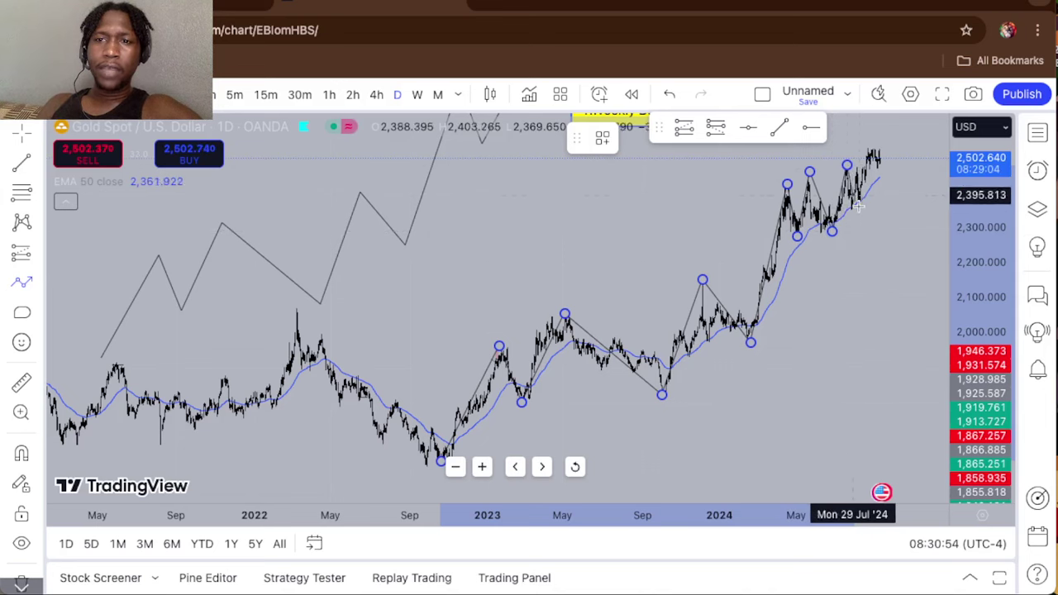
left_click(858, 208)
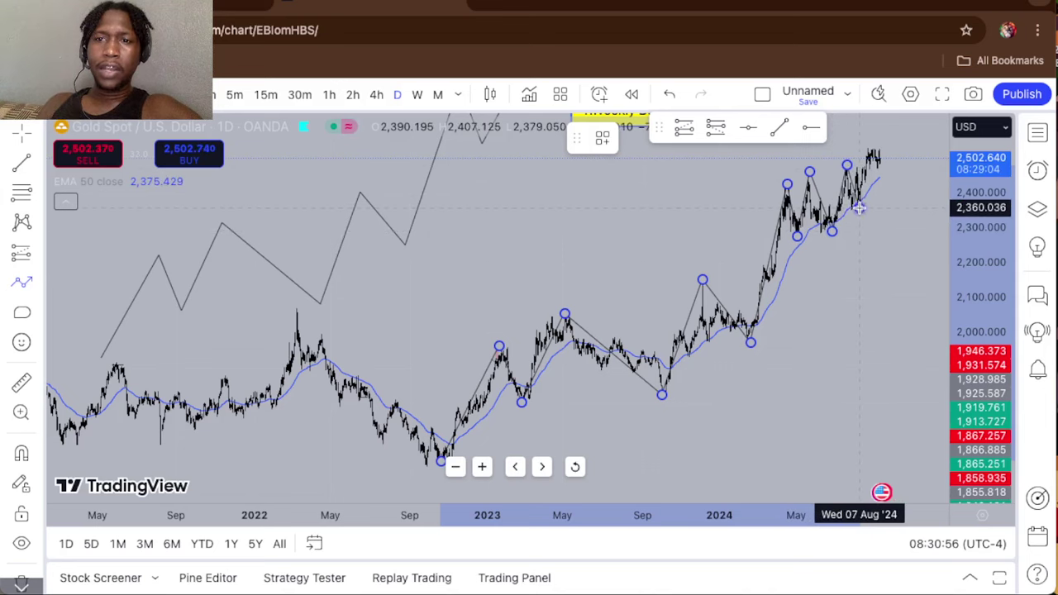
left_click(876, 145)
left_click(786, 309)
Move the new daily path off the candles into the empty area above the price.
left_click_drag(786, 309, 791, 355)
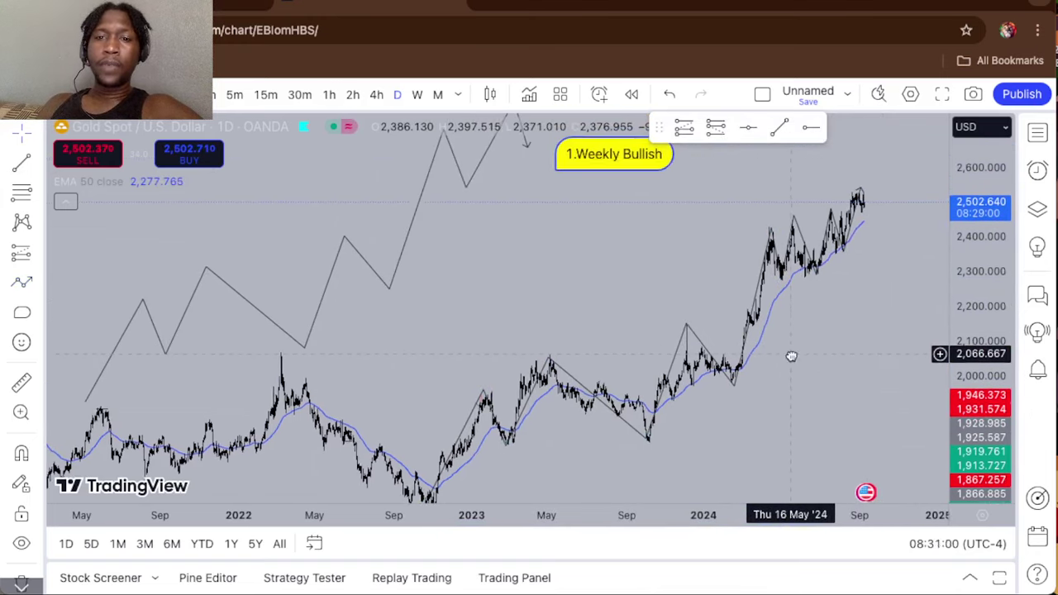
left_click_drag(710, 304, 703, 359)
left_click(699, 358)
left_click_drag(652, 286, 637, 269)
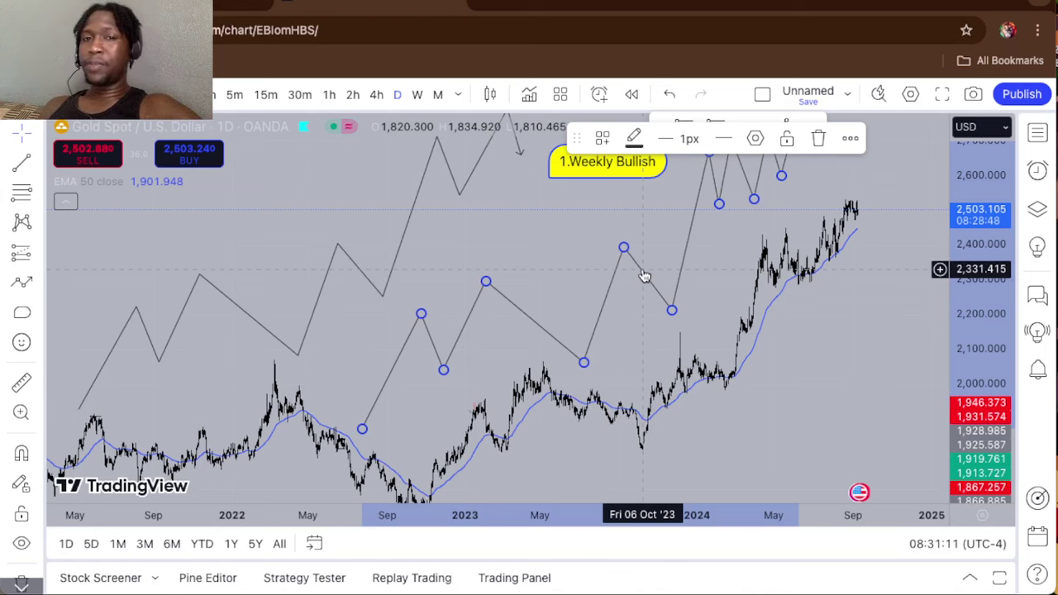
Extend the "1.Weekly Bullish" comment with a second line "2. Daily Bullish" and a third line "3.".
double_click(652, 172)
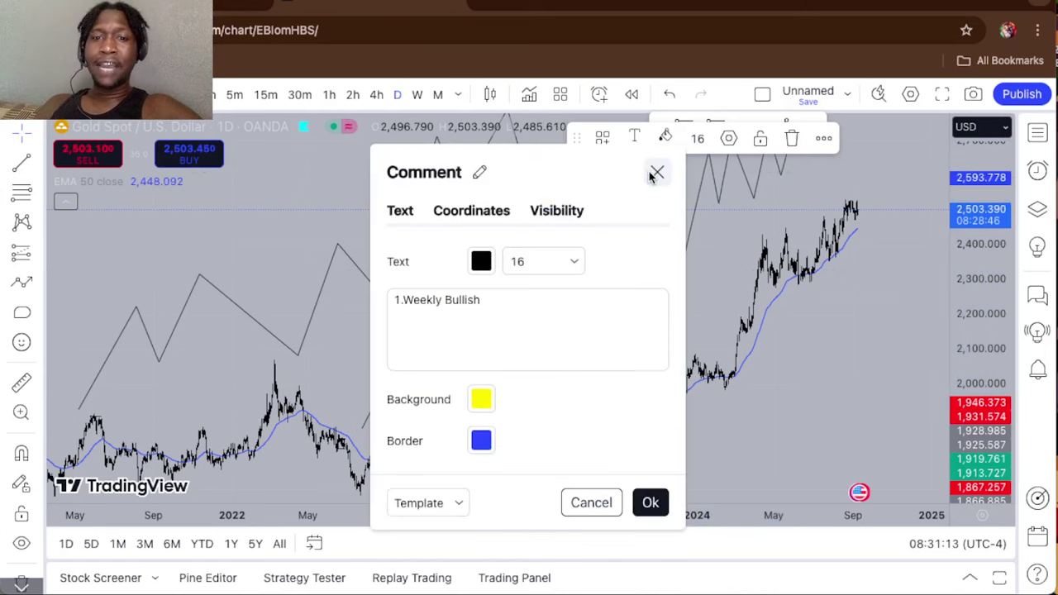
left_click(509, 303)
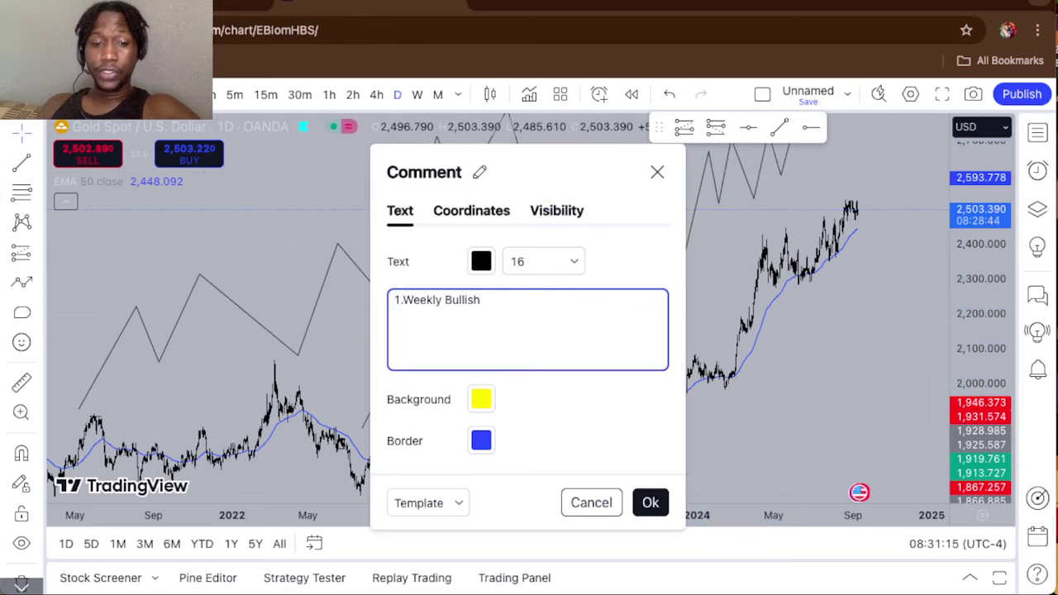
key("Return")
type("2. Daily B")
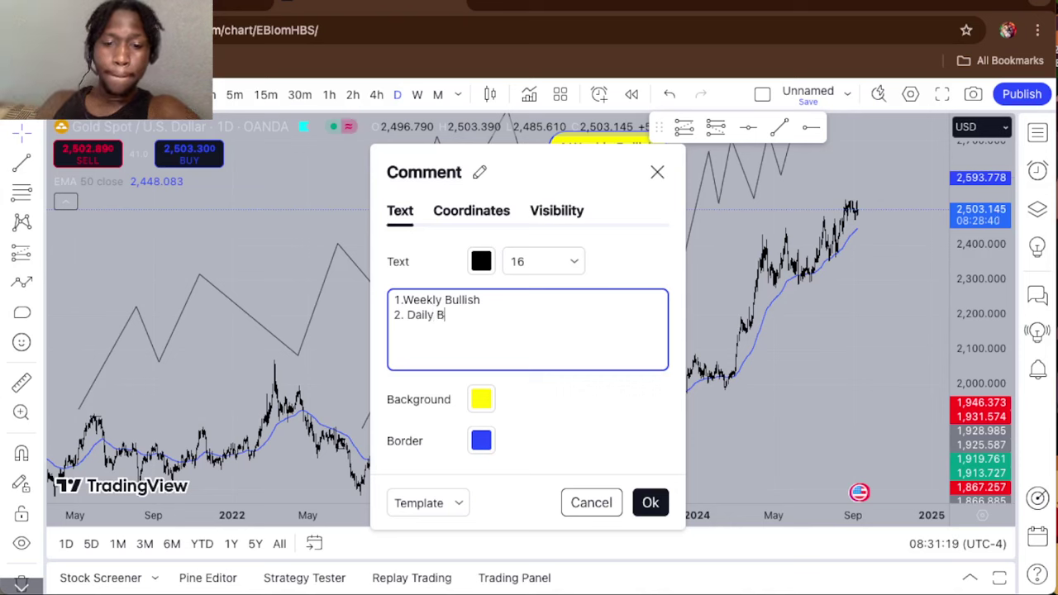
type("ullis")
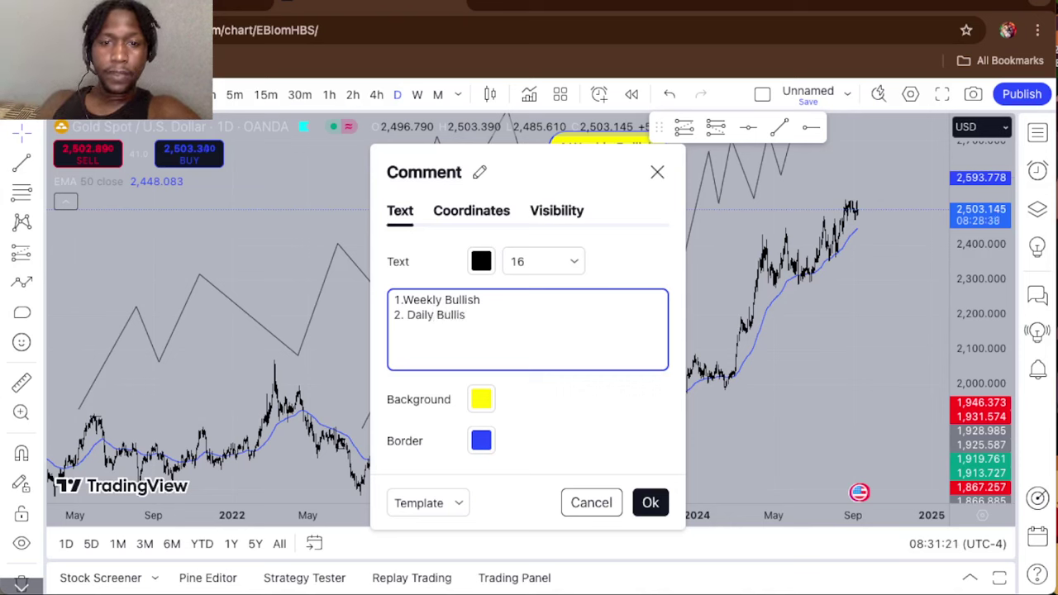
type("h")
key("Return")
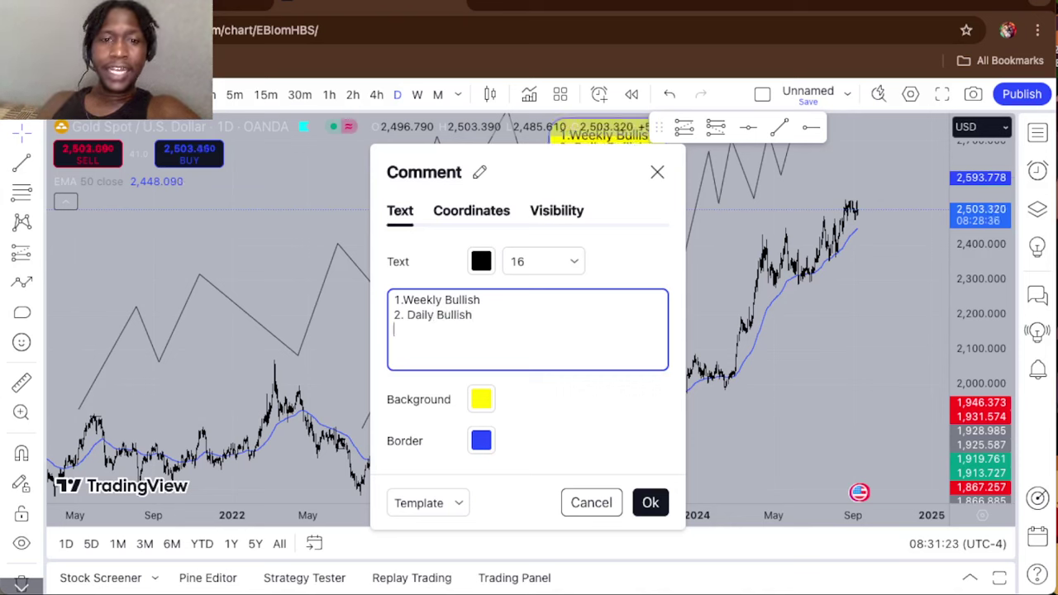
type("3")
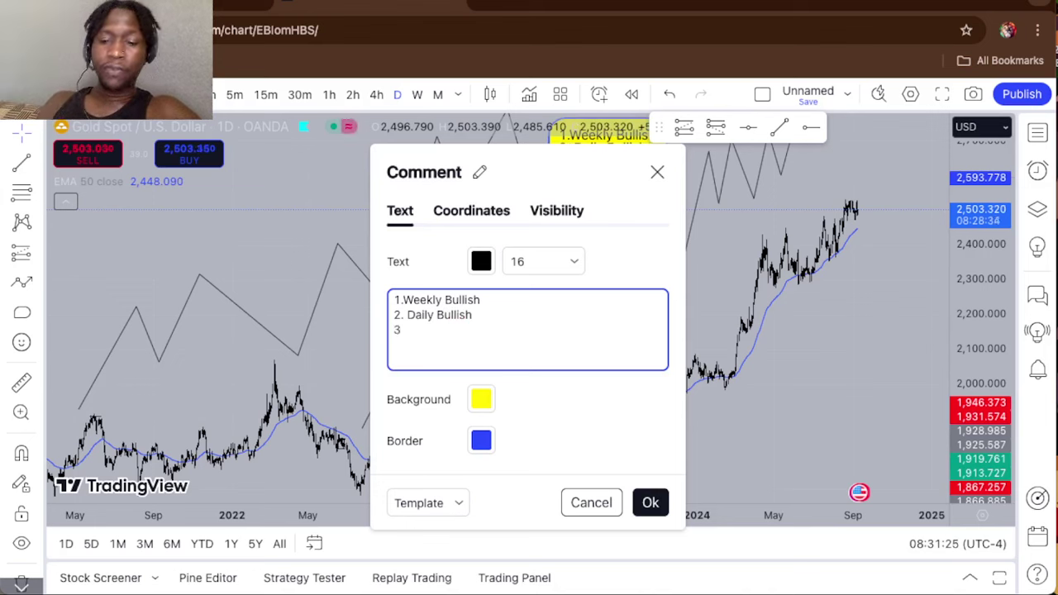
type(".")
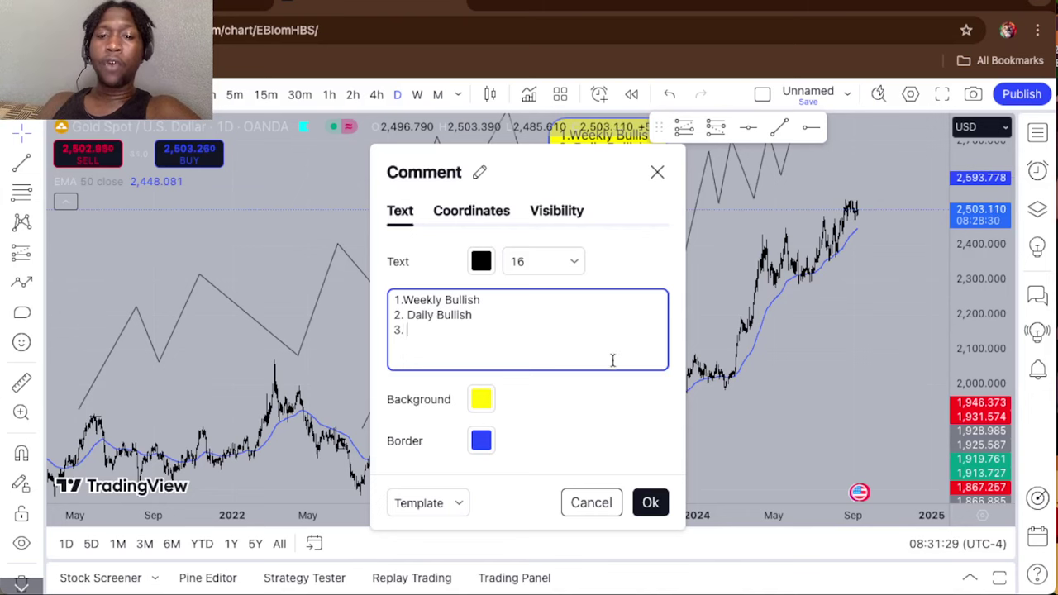
left_click(652, 504)
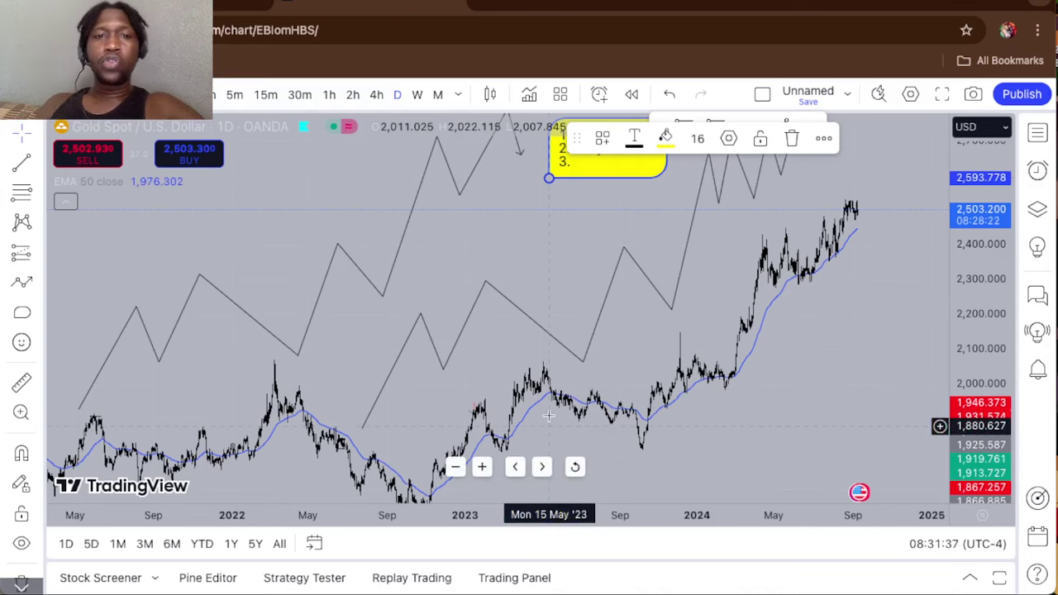
Switch the chart to the 4-hour timeframe and examine the price swings from 2024 back to early 2023.
left_click(376, 95)
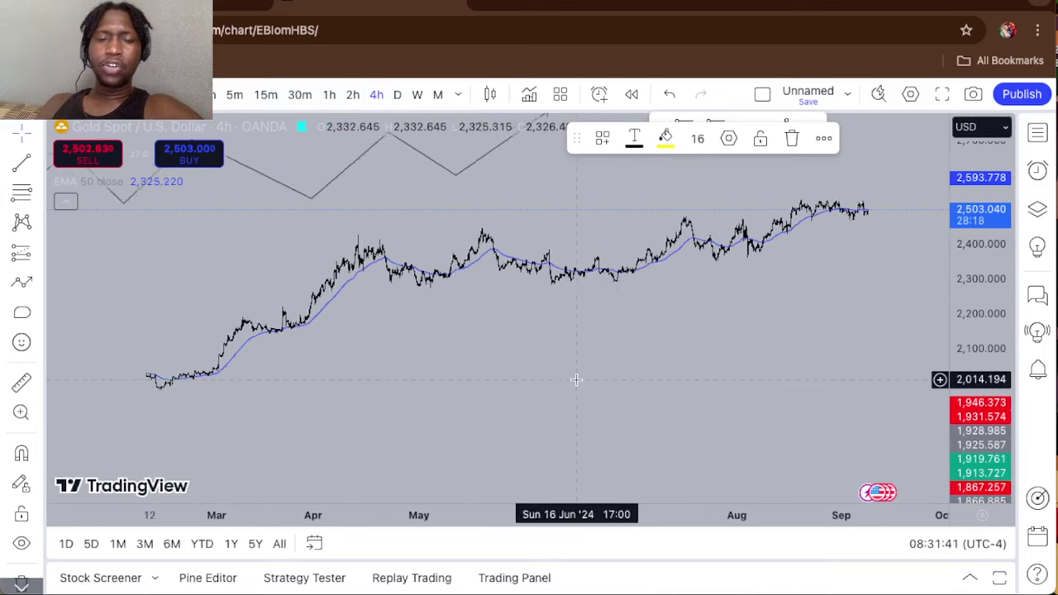
scroll(598, 346, "down", 10)
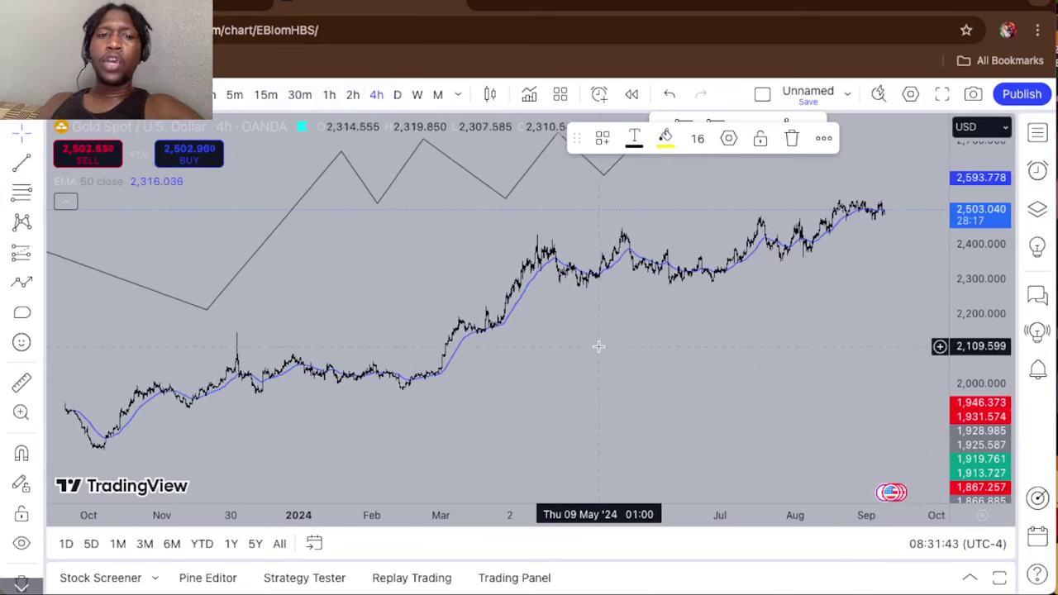
scroll(599, 346, "down", 5)
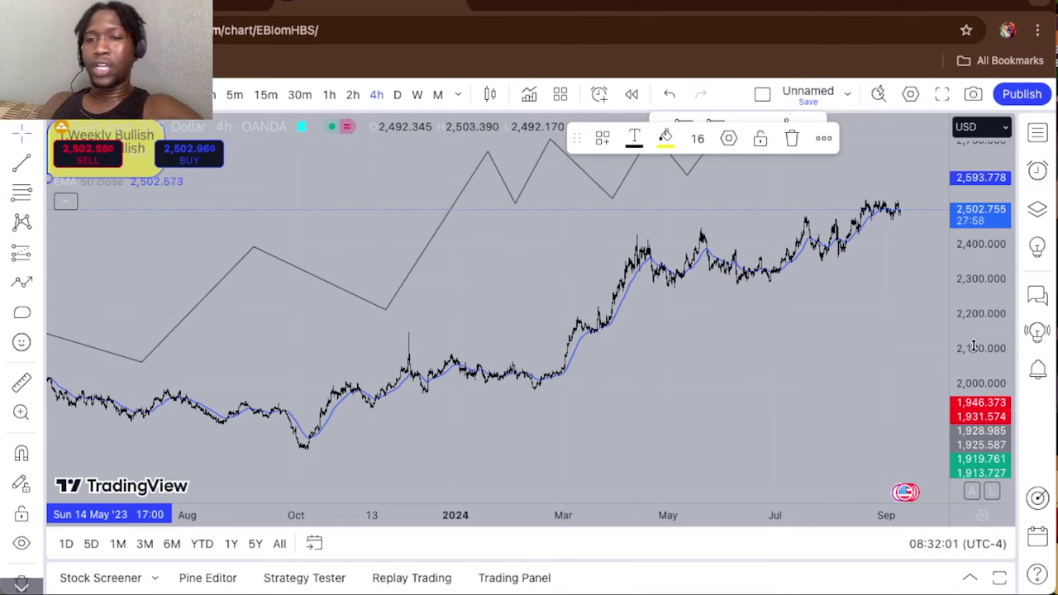
left_click_drag(975, 345, 950, 190)
scroll(666, 300, "up", 5)
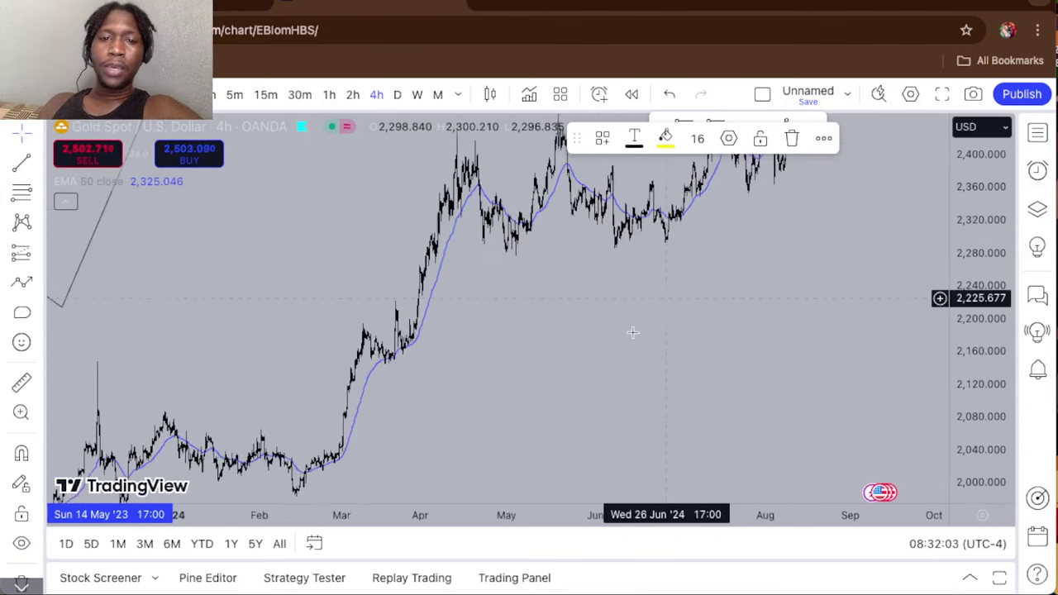
left_click_drag(572, 395, 937, 206)
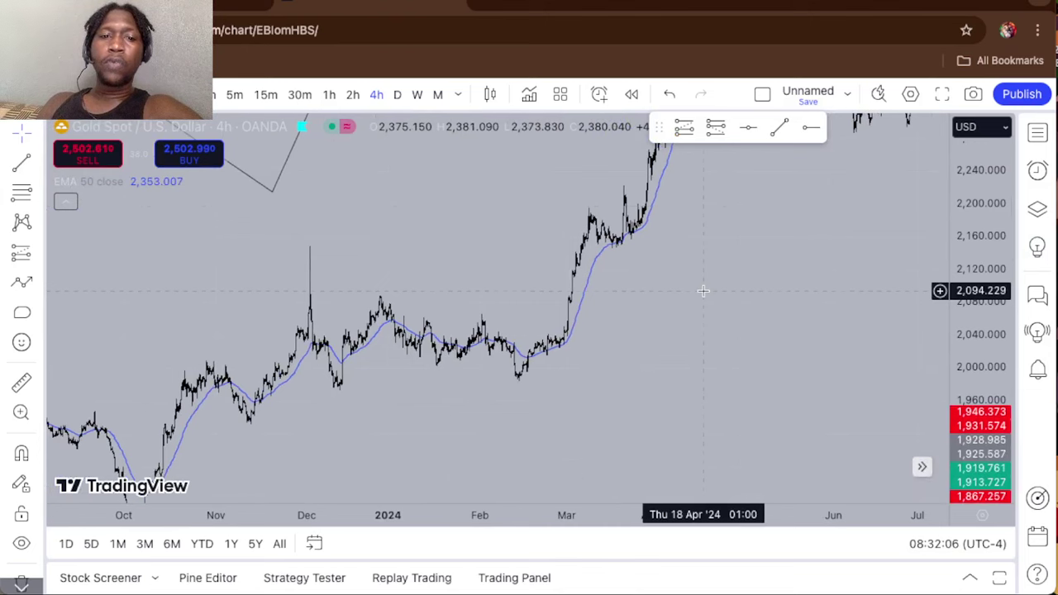
scroll(702, 290, "up", 5)
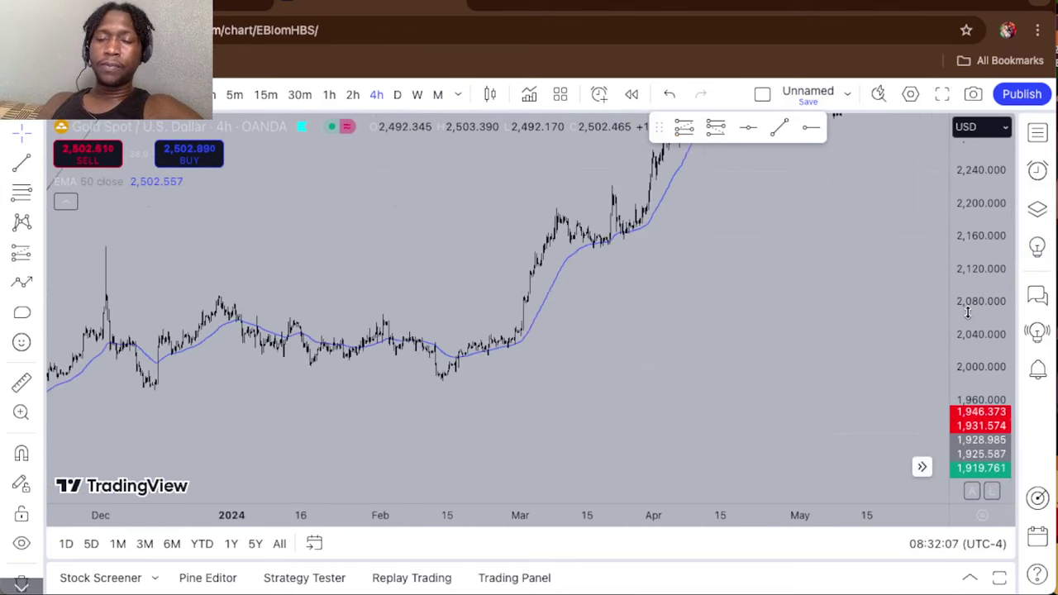
left_click_drag(932, 311, 917, 97)
scroll(614, 350, "up", 2)
left_click_drag(614, 349, 909, 291)
scroll(614, 295, "down", 5)
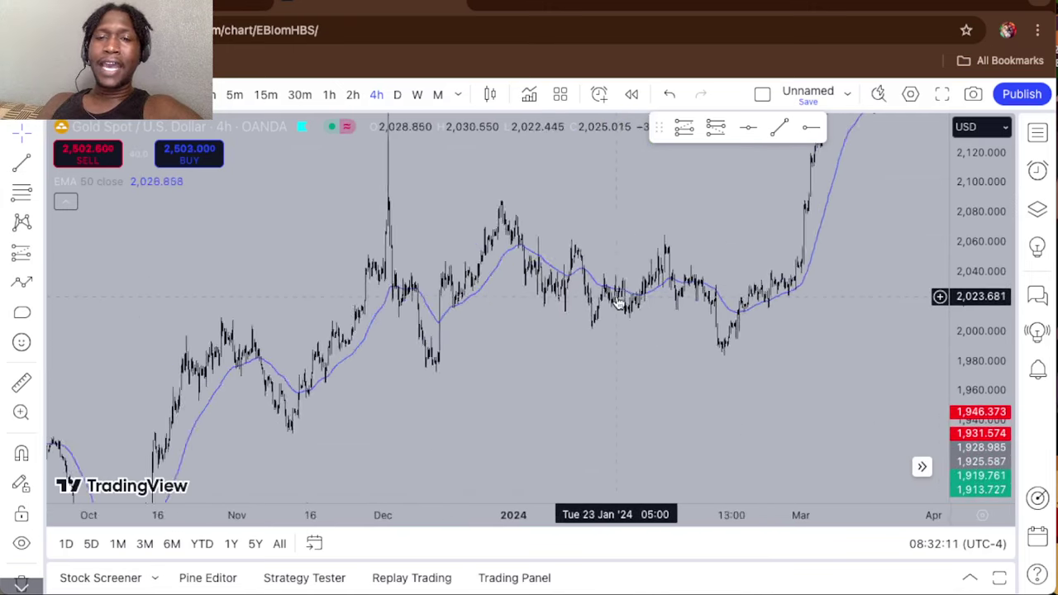
scroll(615, 297, "down", 1)
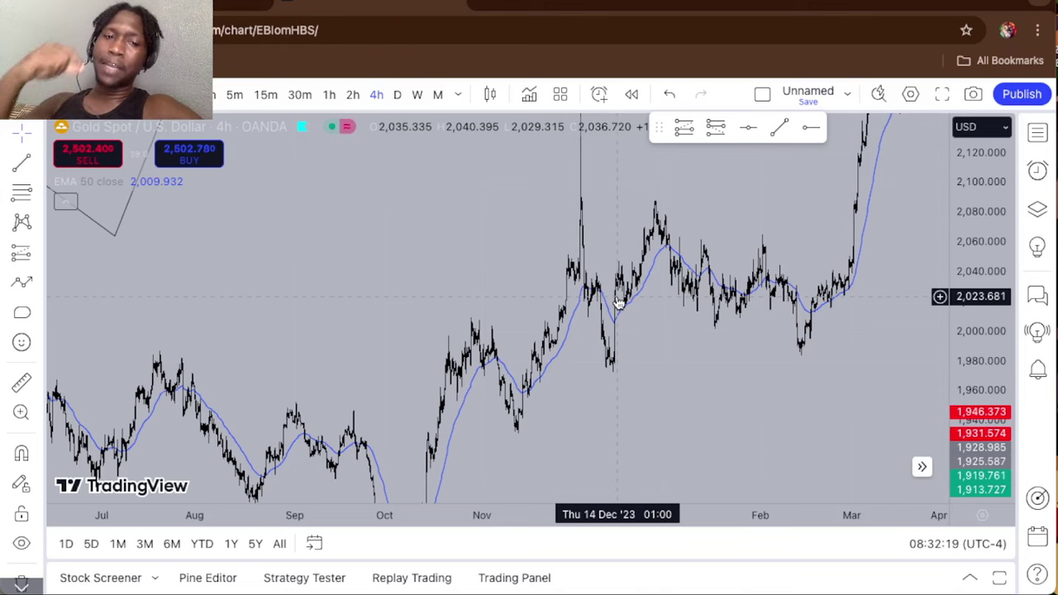
left_click_drag(305, 291, 808, 110)
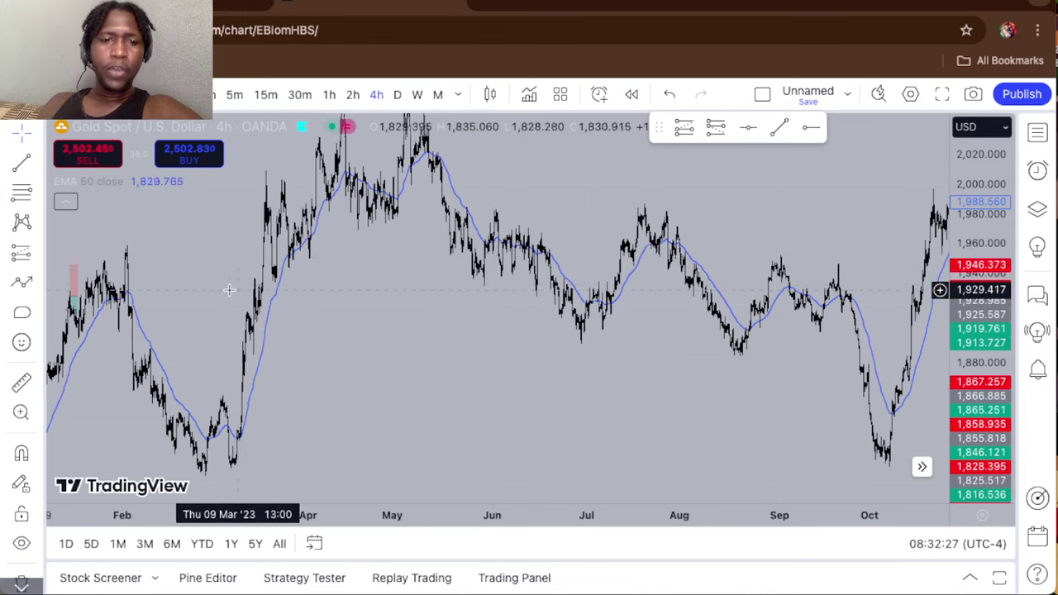
left_click_drag(224, 295, 331, 294)
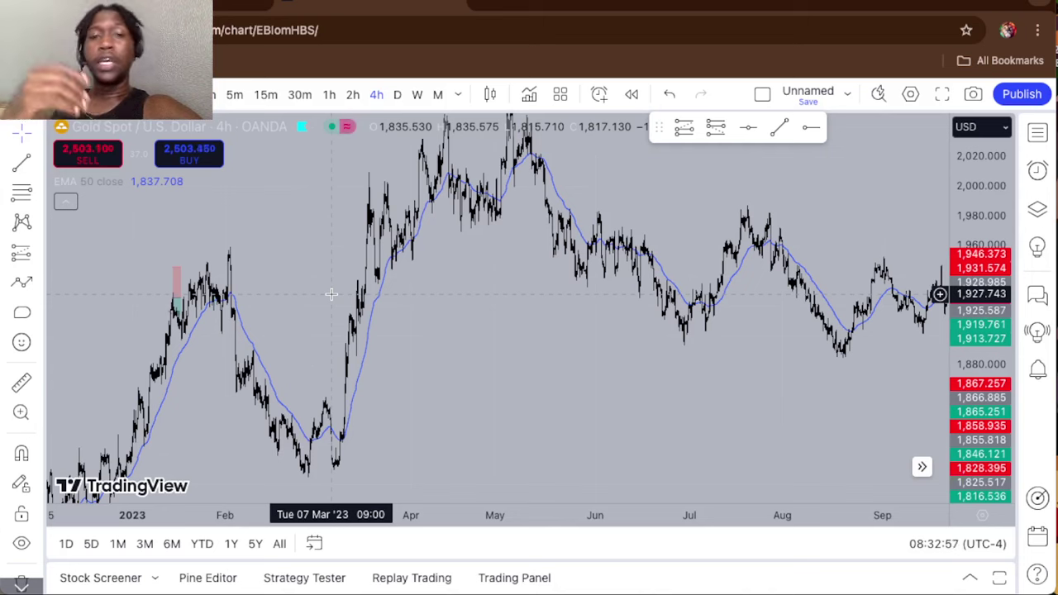
Return the chart to the daily timeframe.
left_click(397, 96)
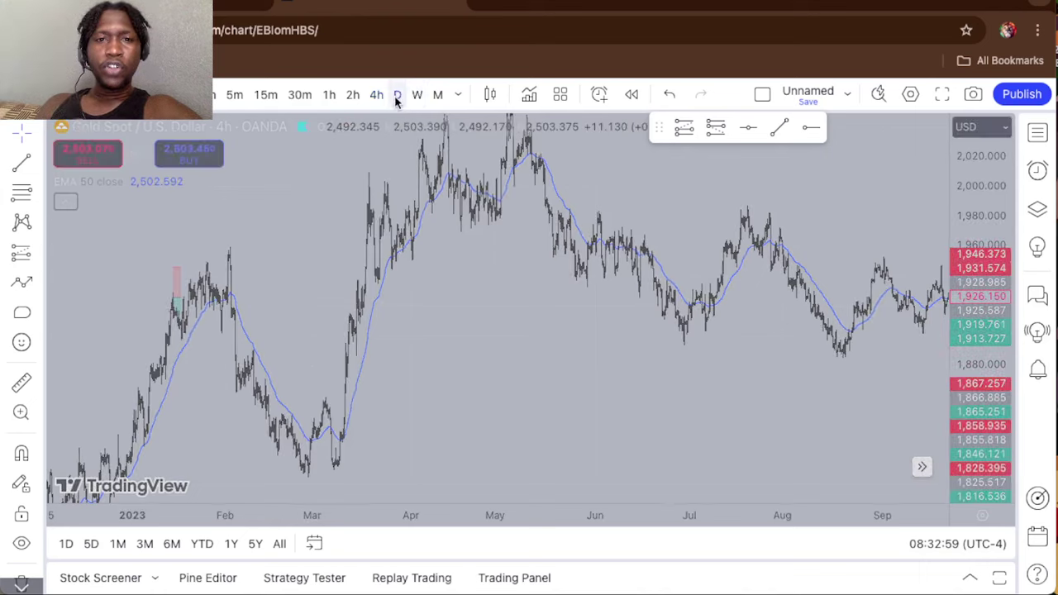
scroll(628, 256, "up", 2)
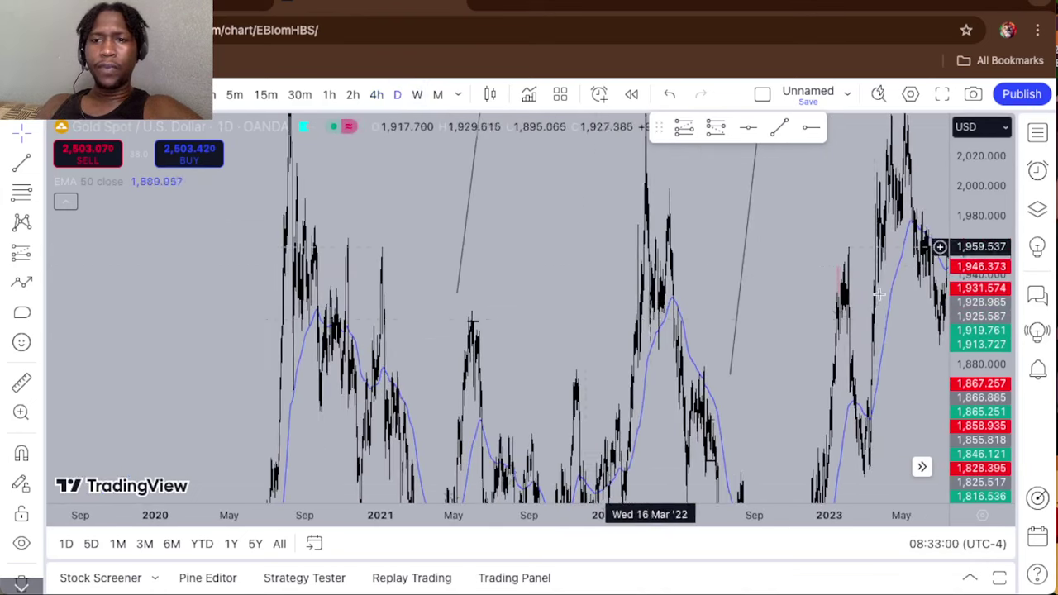
Examine the daily price swings from 2022 through early 2024, focusing on the highs and lows around 2,000.
left_click_drag(673, 253, 297, 199)
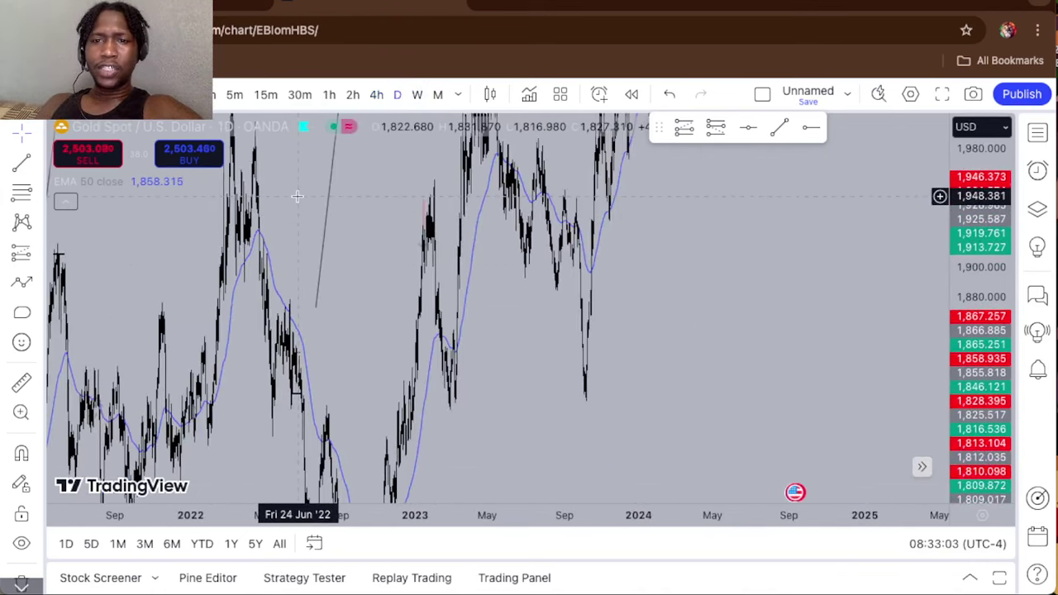
left_click_drag(972, 192, 977, 330)
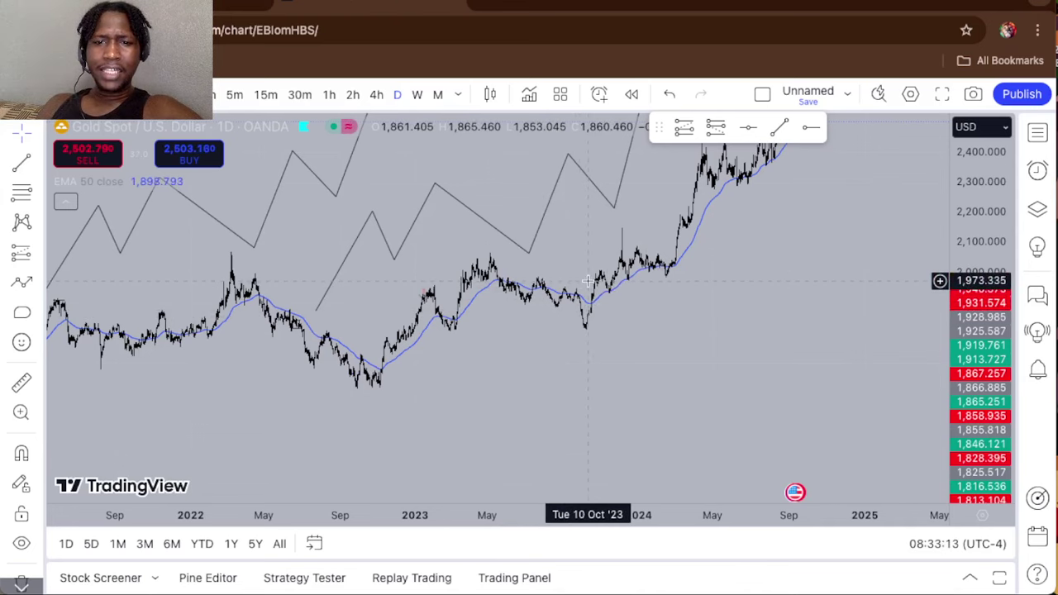
scroll(699, 312, "up", 3)
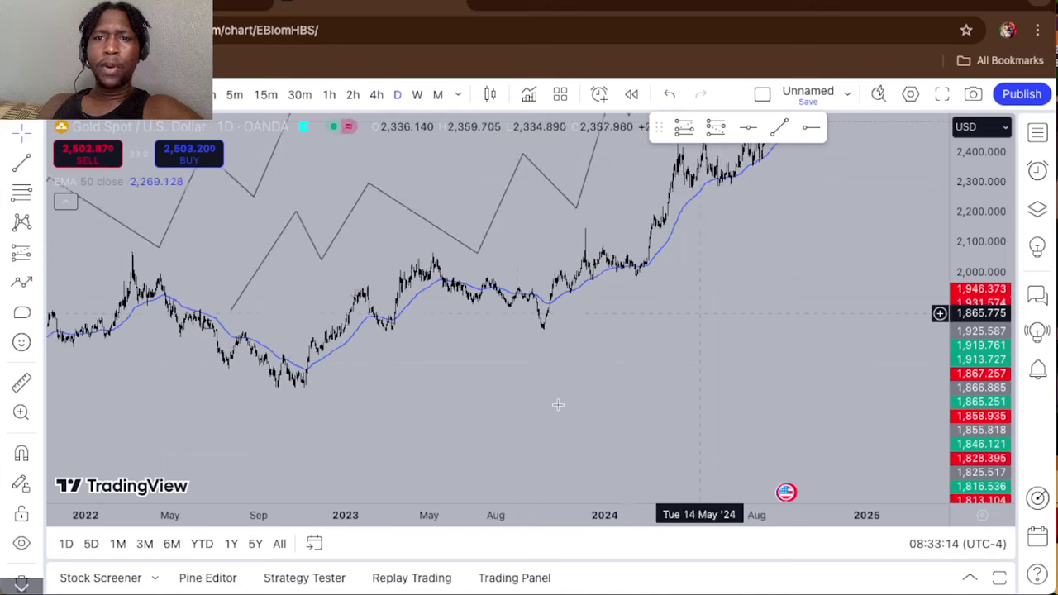
left_click_drag(497, 474, 619, 437)
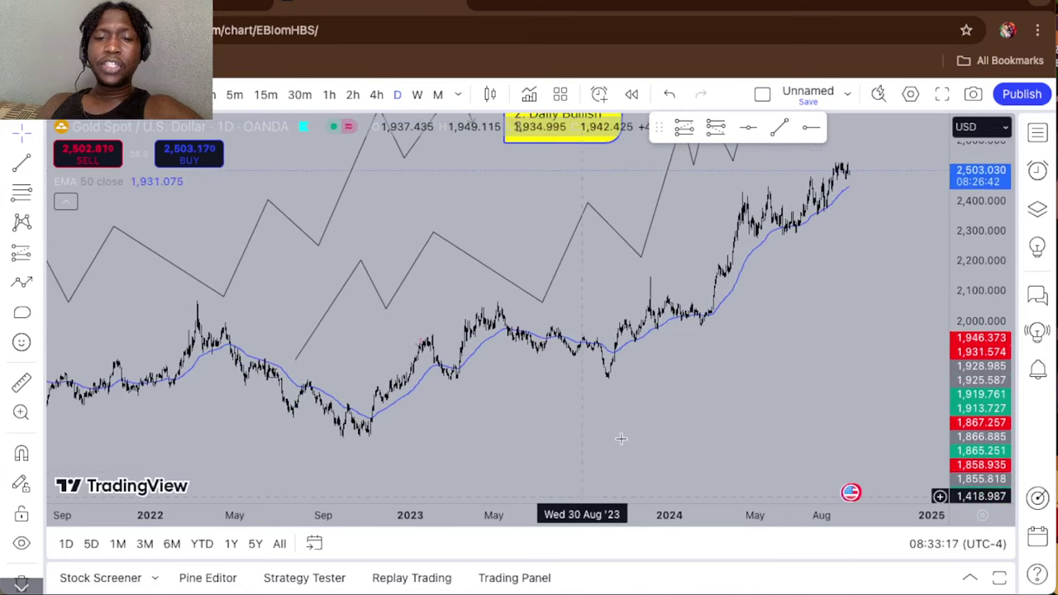
scroll(672, 384, "up", 10)
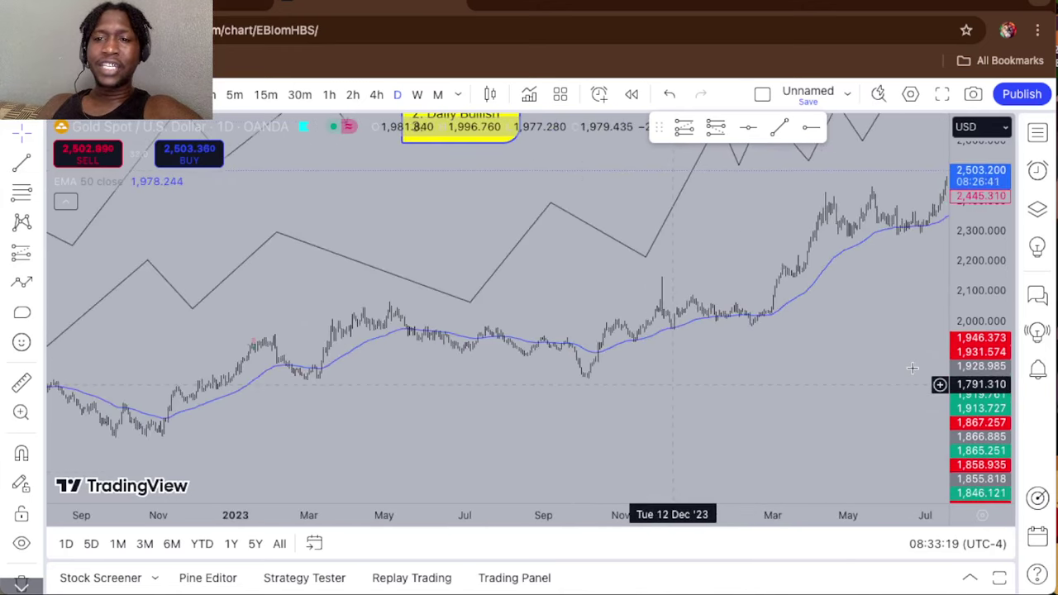
left_click_drag(958, 395, 862, 2)
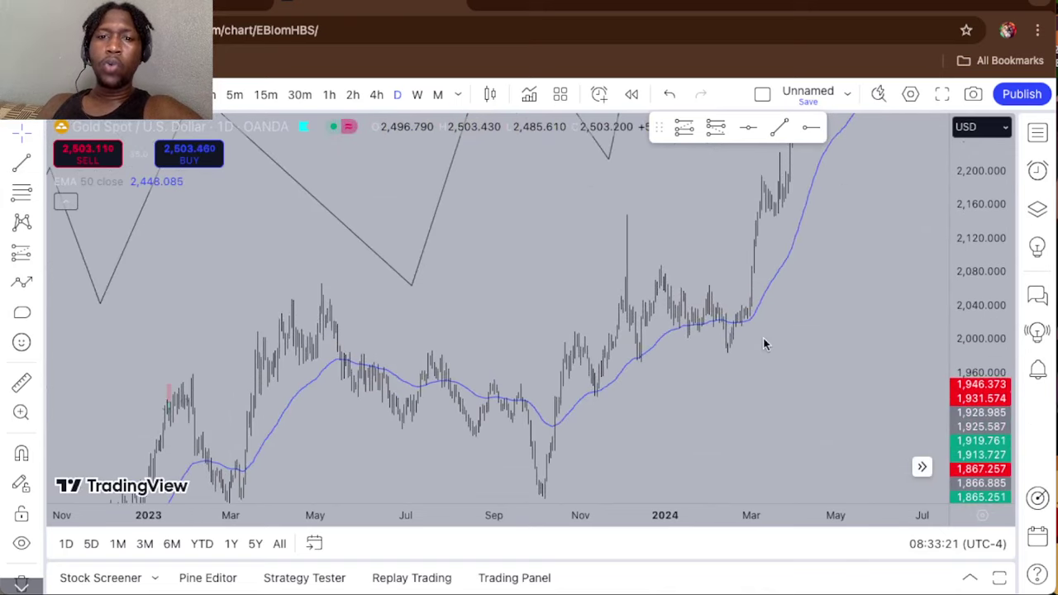
scroll(763, 338, "up", 5)
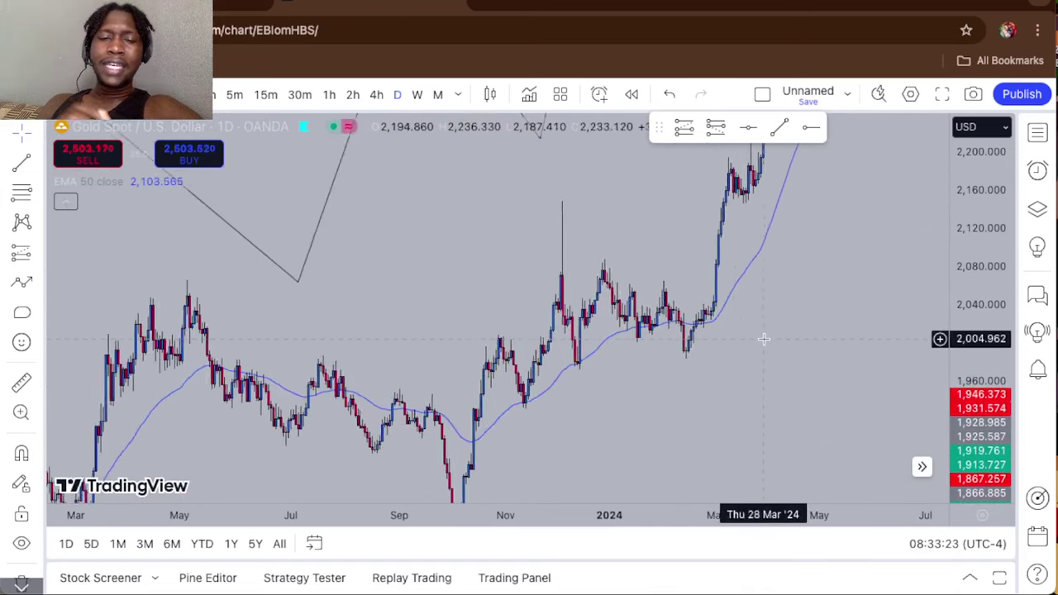
scroll(763, 338, "up", 2)
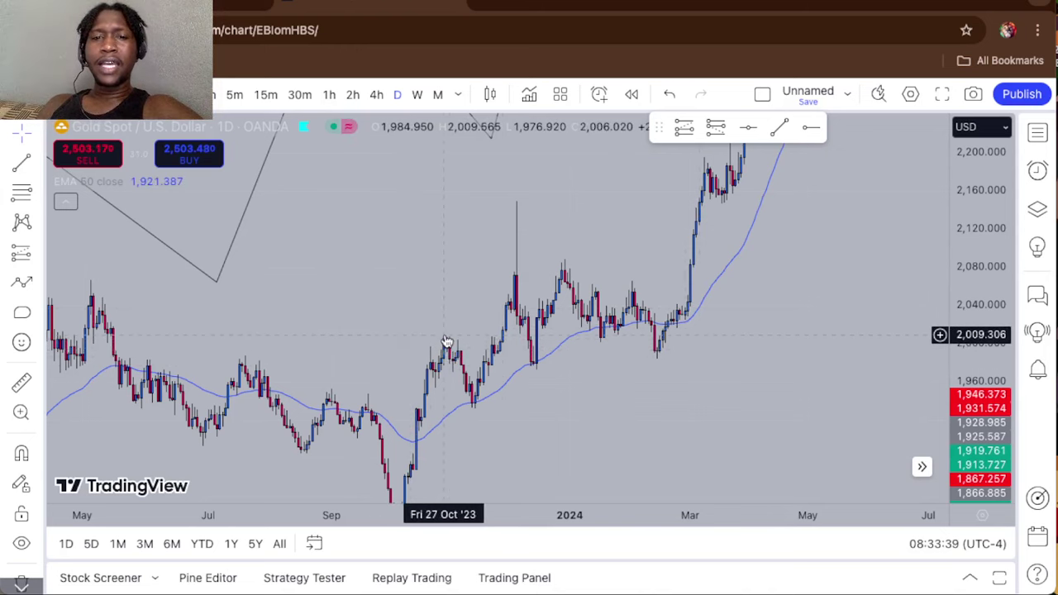
Place a horizontal ray on the daily chart at about 1,992.8, starting in early June 2023.
left_click(47, 162)
left_click(59, 317)
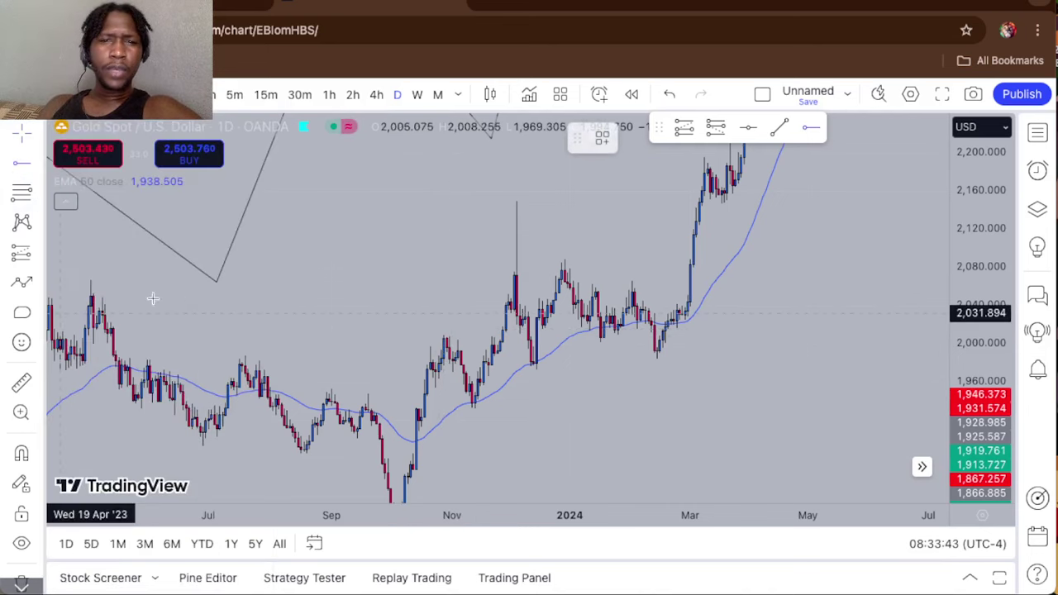
left_click(158, 351)
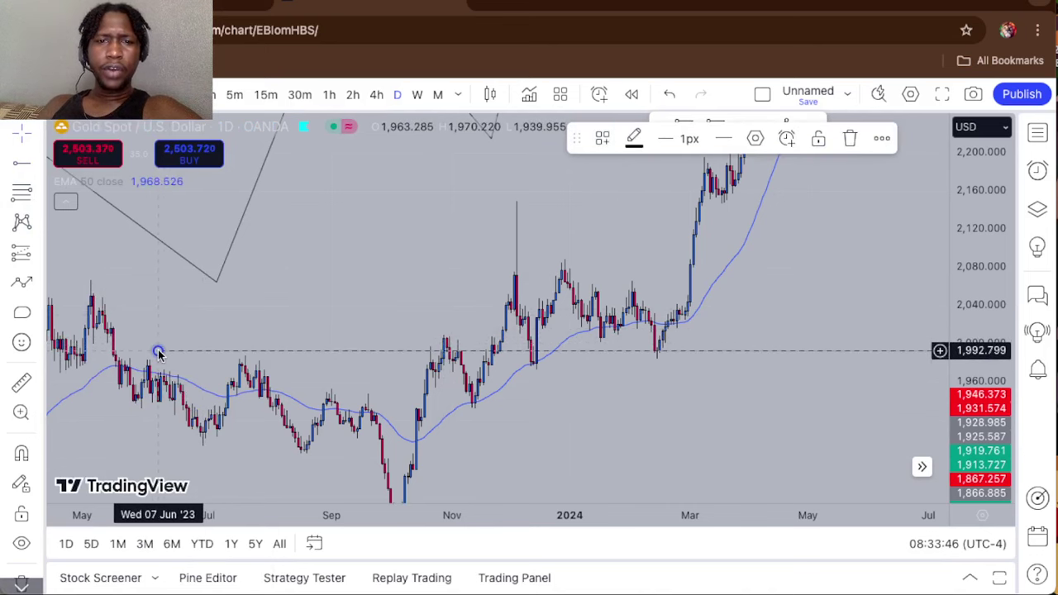
left_click(301, 300)
Examine how daily price reacts at the horizontal ray between October 2023 and February 2024.
scroll(259, 289, "down", 3)
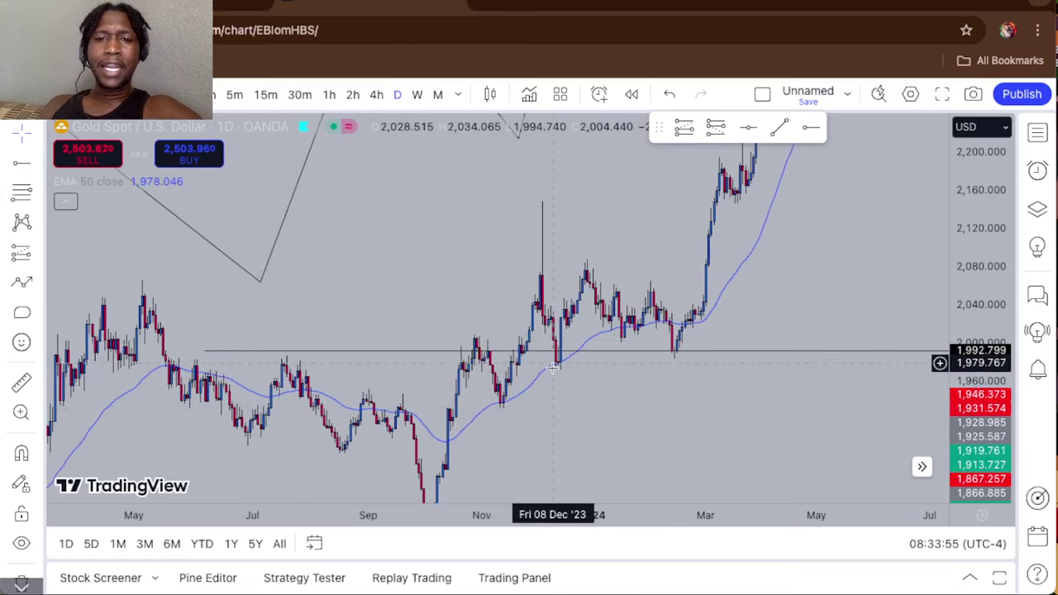
left_click(503, 357)
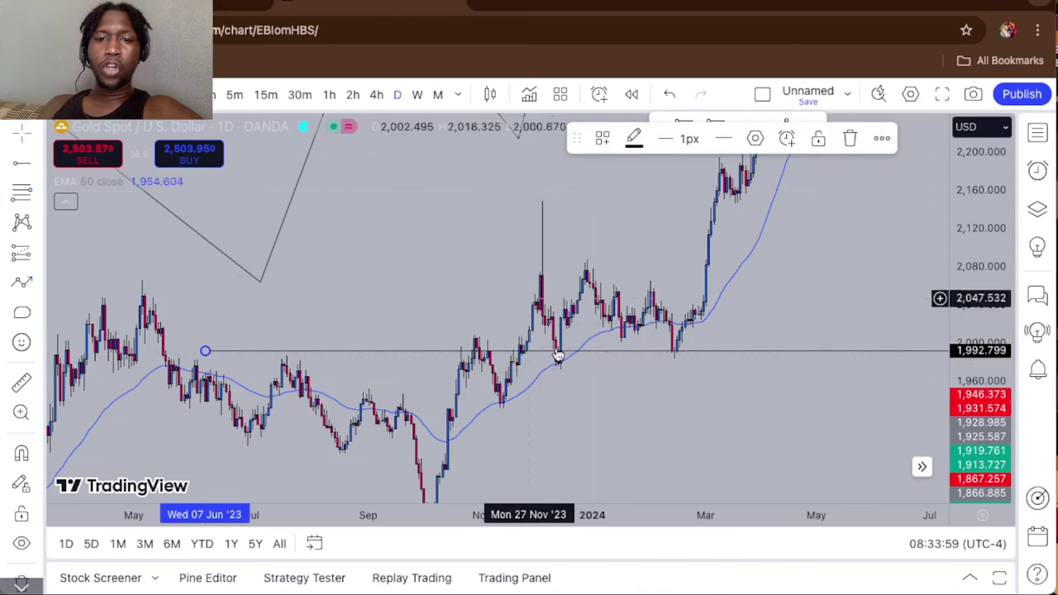
scroll(558, 355, "up", 5)
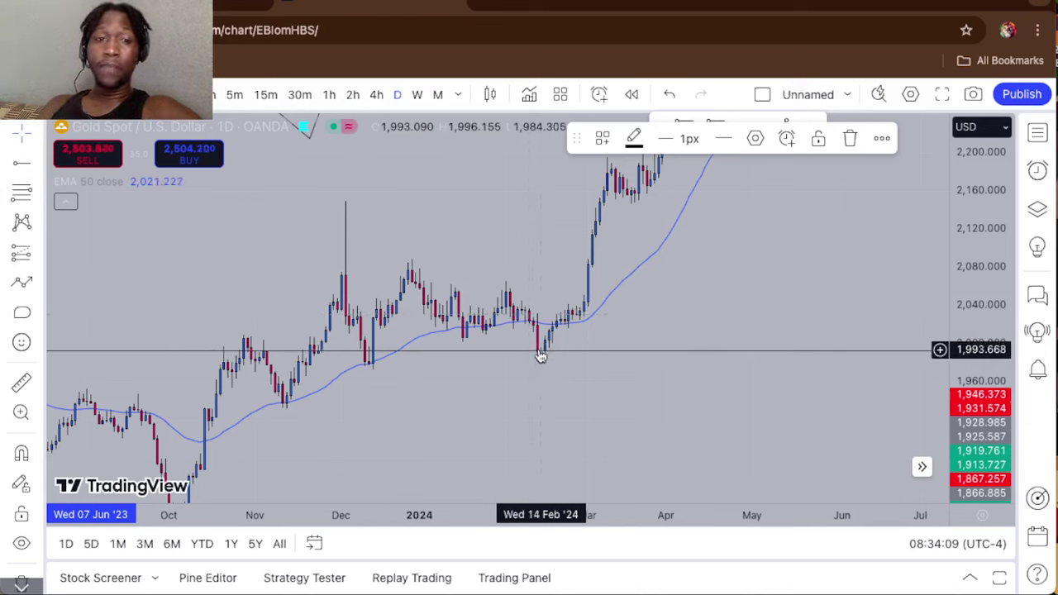
scroll(599, 272, "down", 2)
left_click(571, 299)
left_click_drag(572, 300, 543, 329)
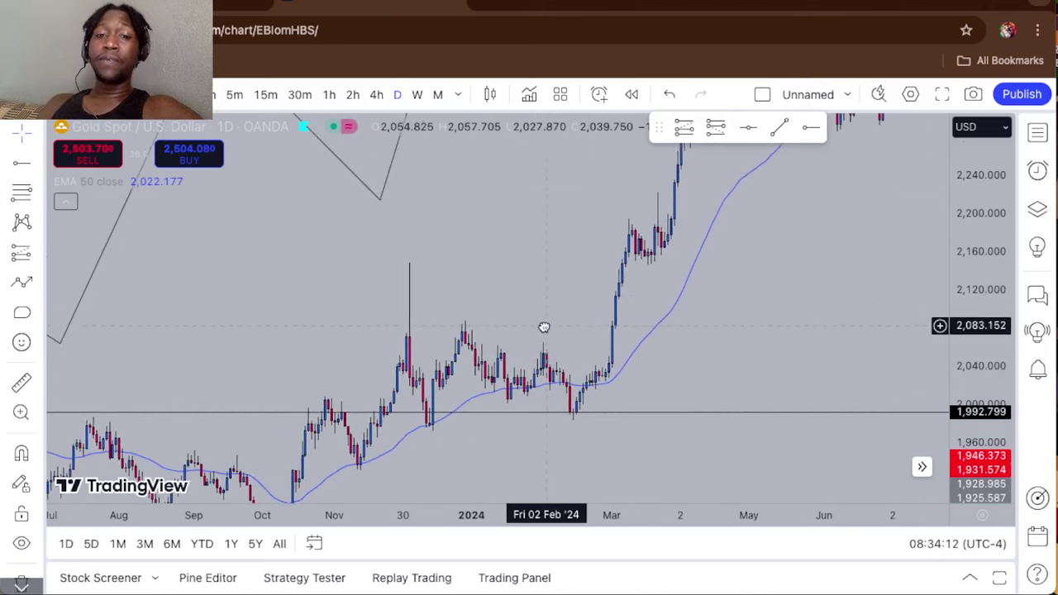
left_click_drag(547, 288, 529, 411)
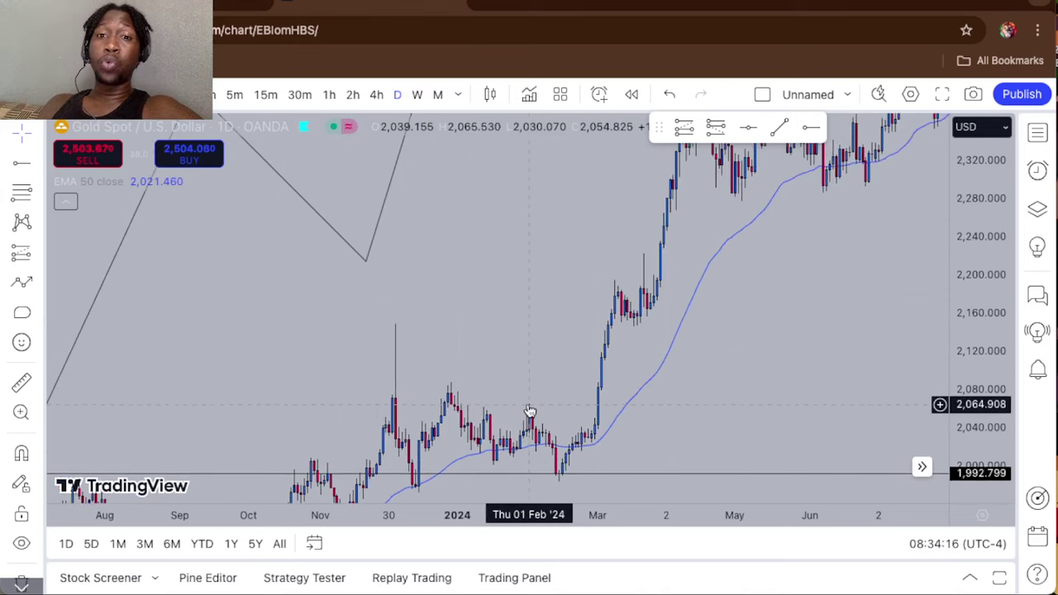
Switch the chart to the weekly timeframe and inspect the candles around the horizontal ray.
left_click(416, 94)
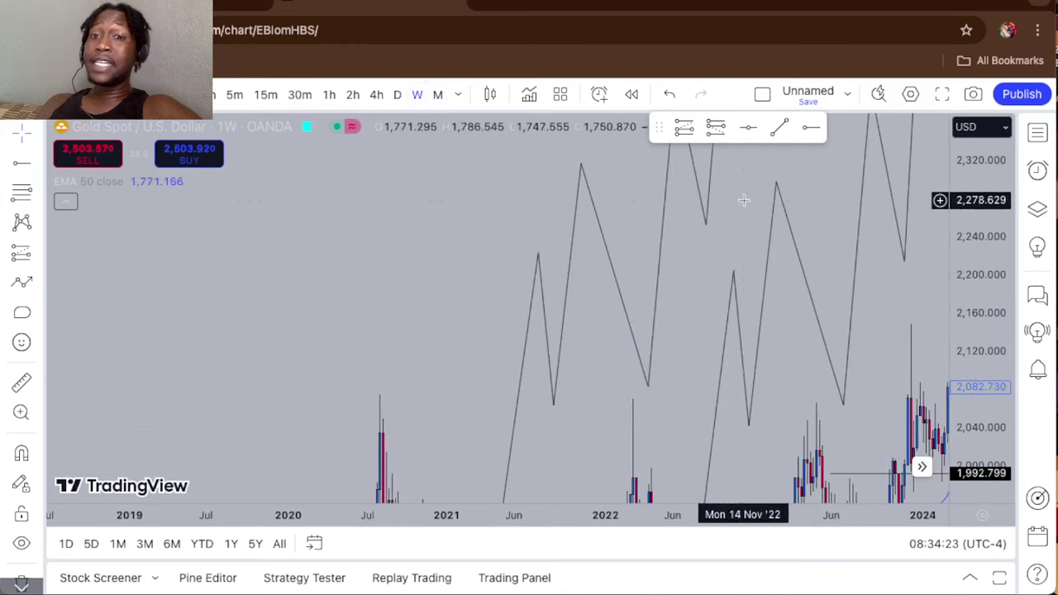
left_click_drag(798, 239, 654, 176)
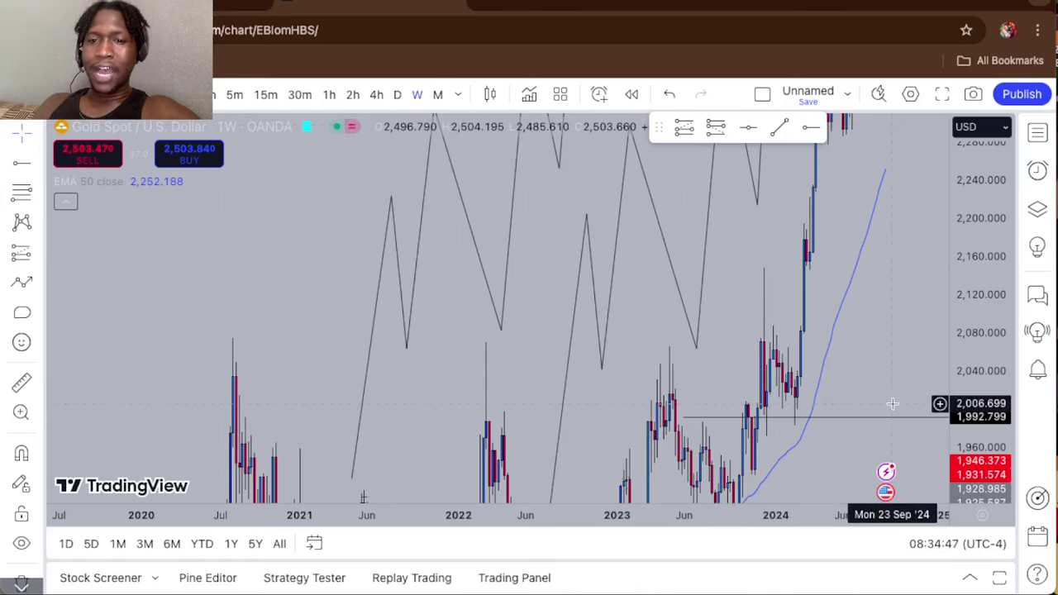
left_click_drag(888, 401, 838, 262)
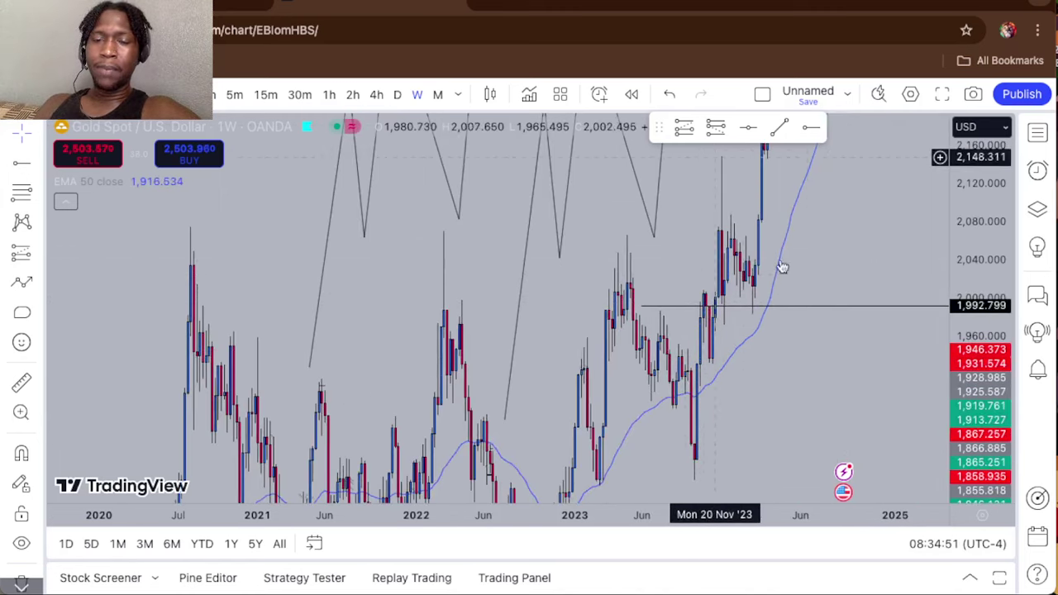
Label the horizontal ray with the text "Weekly resistance turn support".
double_click(800, 311)
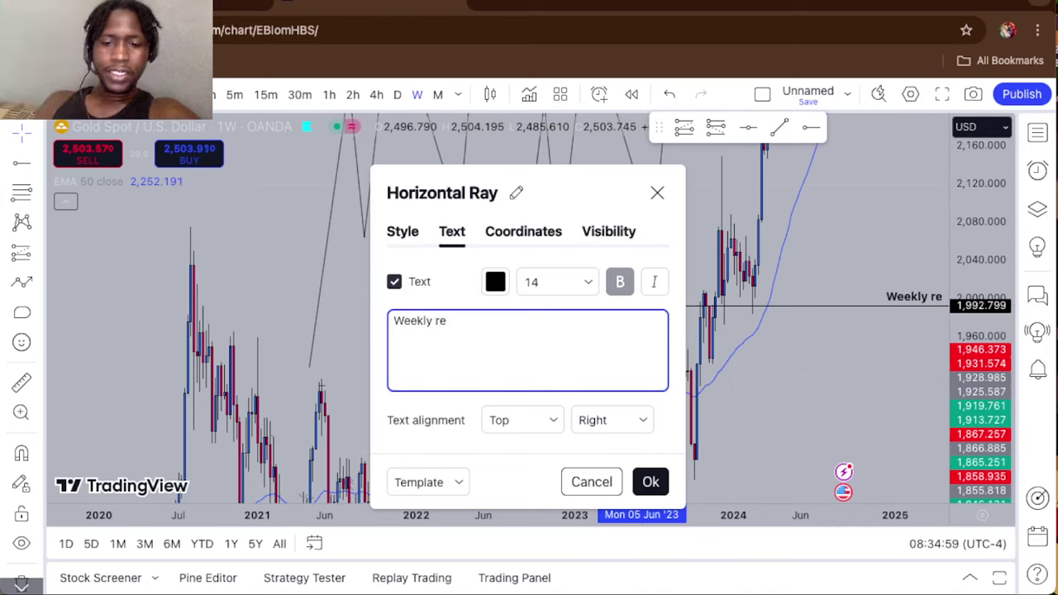
type("Weekly resistance ")
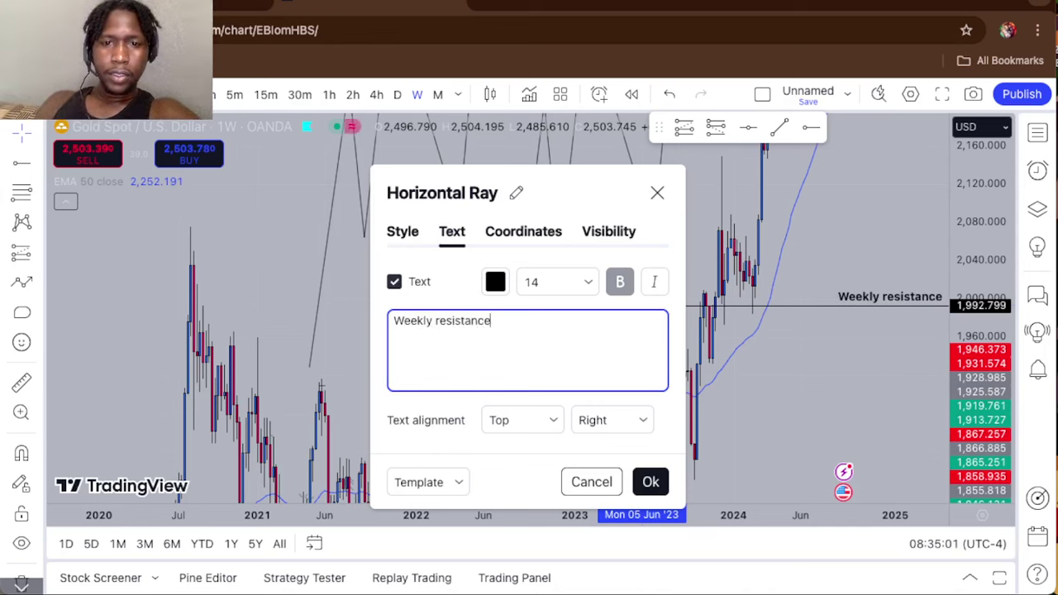
type("tur")
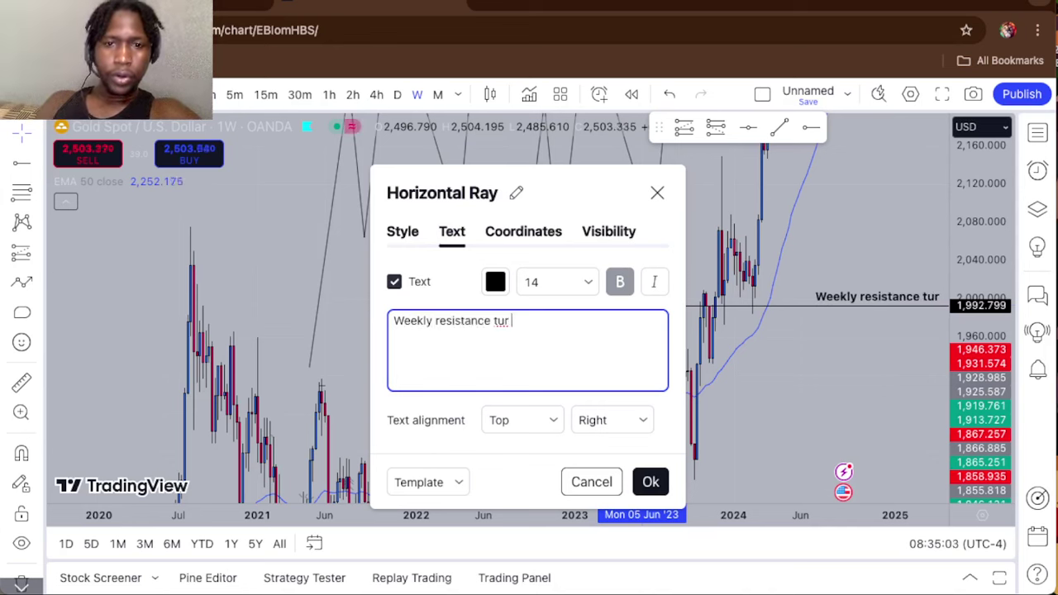
type("n ")
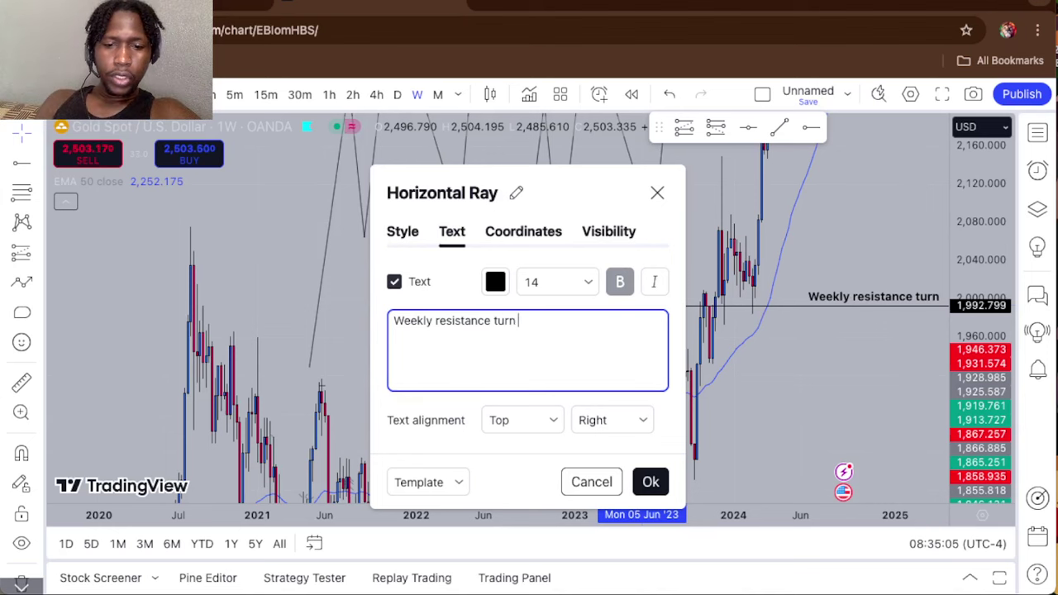
type("support")
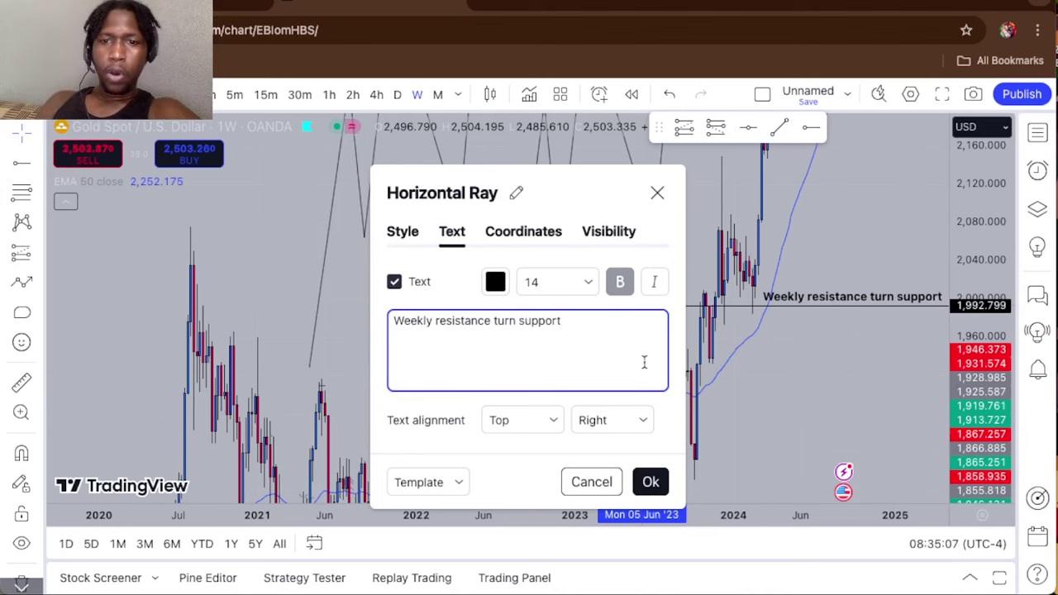
left_click(650, 482)
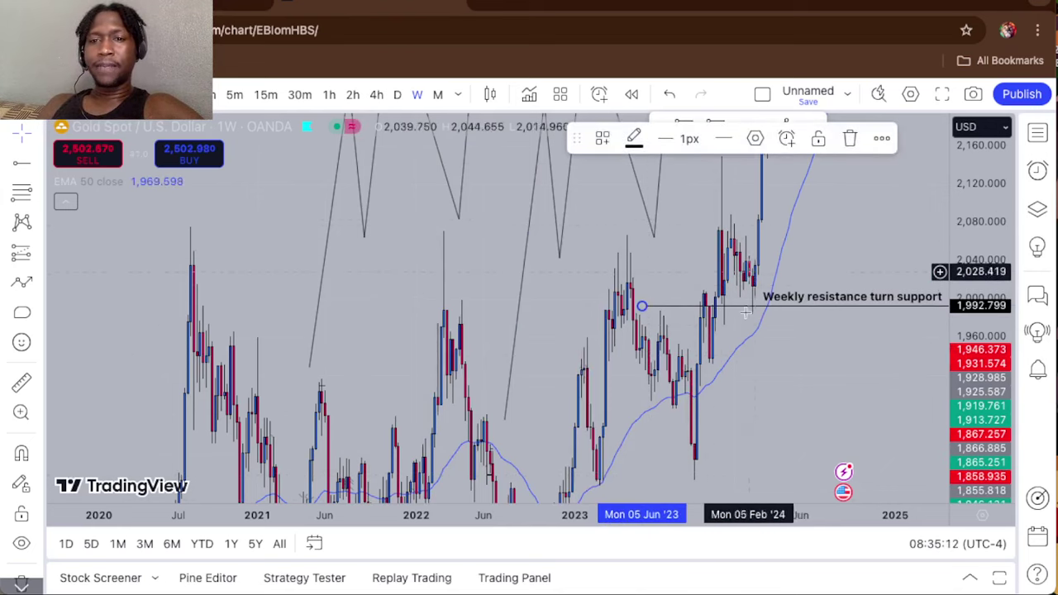
Return the chart to the daily timeframe and check the December 2023 and February 2024 retests of the labelled ray.
left_click(791, 307)
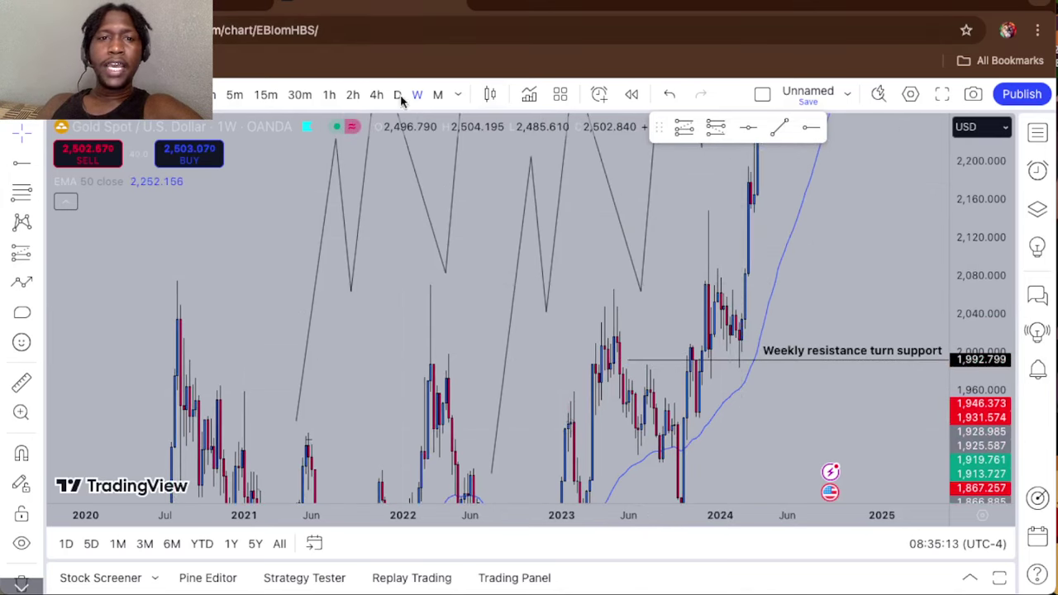
left_click(396, 94)
scroll(595, 347, "down", 3)
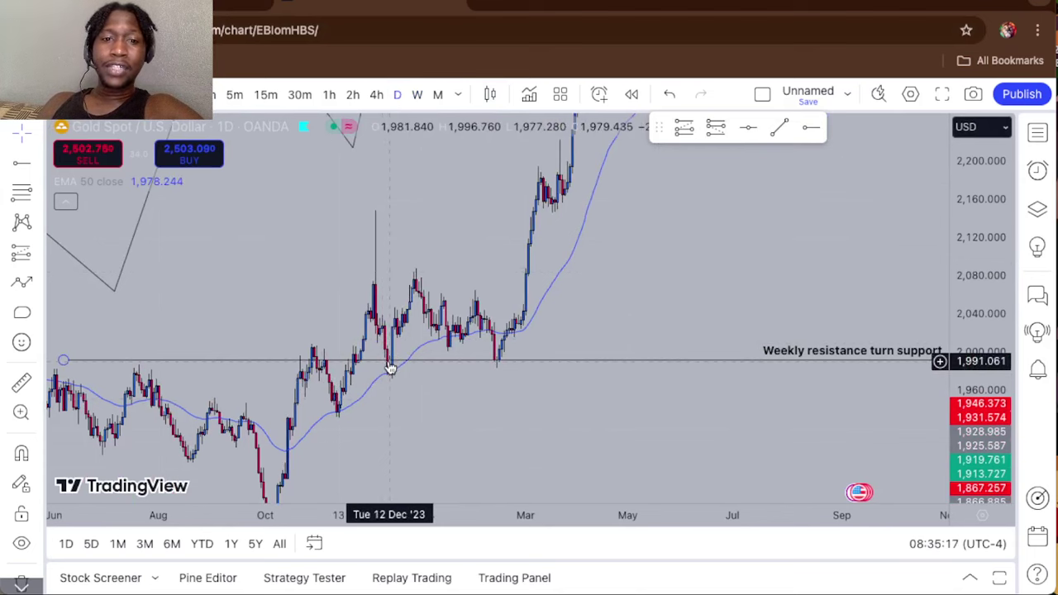
Switch the chart to the 4-hour timeframe and examine the swings around the labelled ray from October to December 2023.
left_click(377, 95)
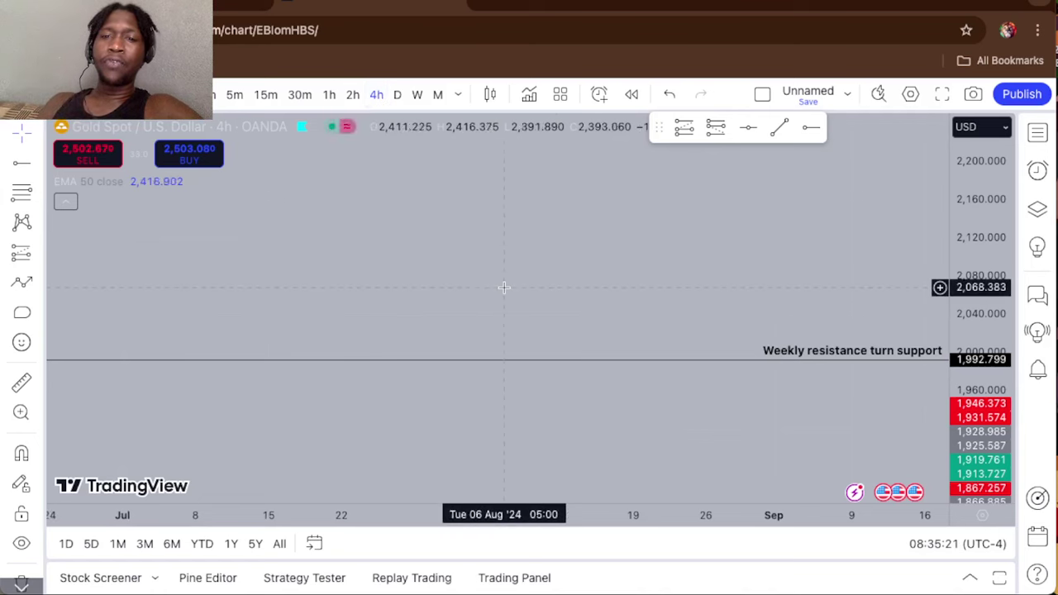
scroll(504, 287, "down", 5)
scroll(504, 287, "down", 5)
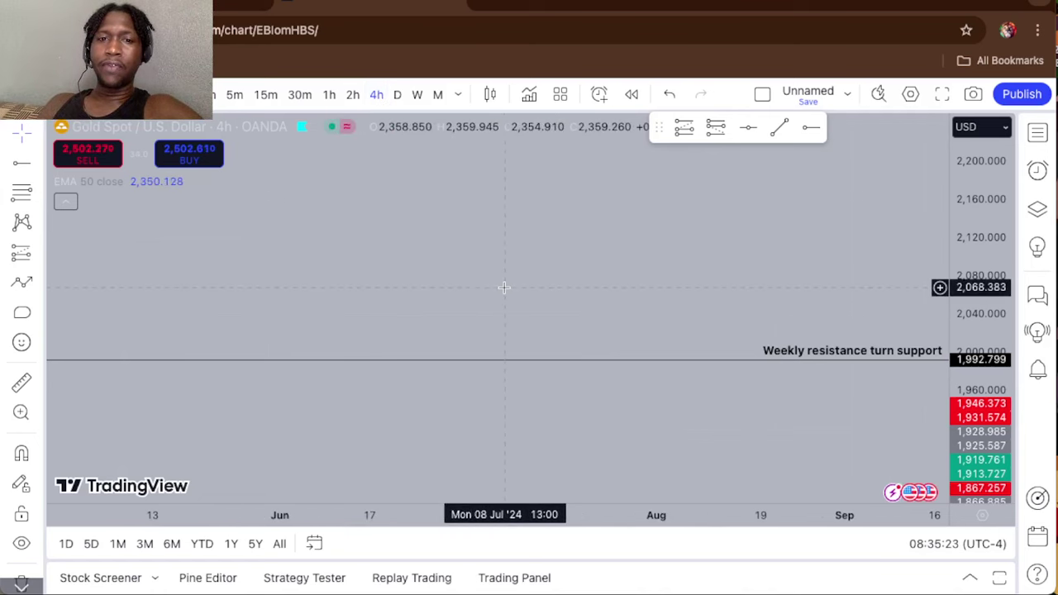
scroll(668, 302, "down", 2)
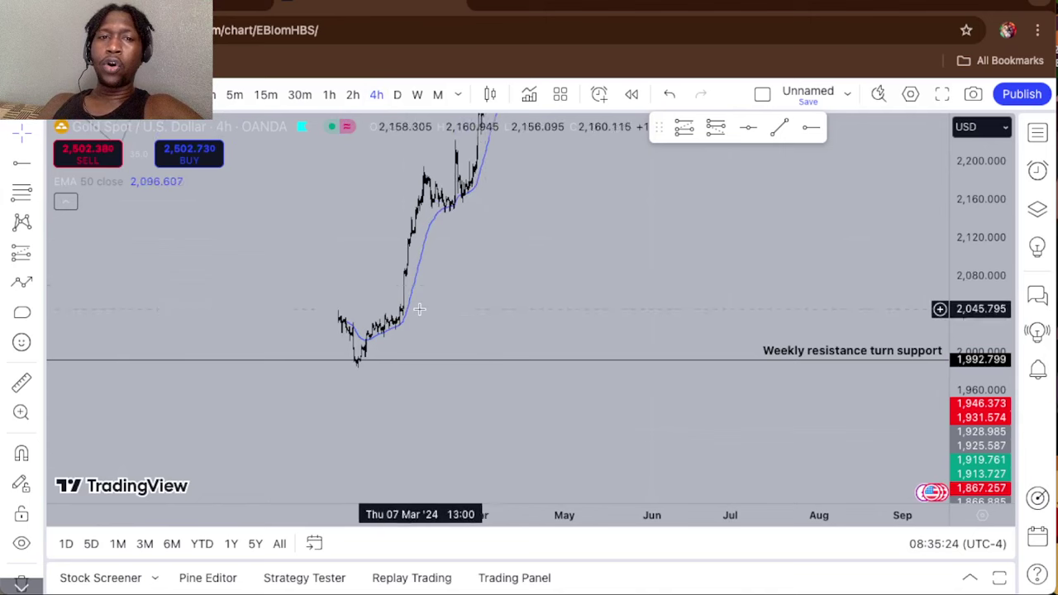
left_click_drag(288, 265, 752, 228)
scroll(752, 229, "up", 5)
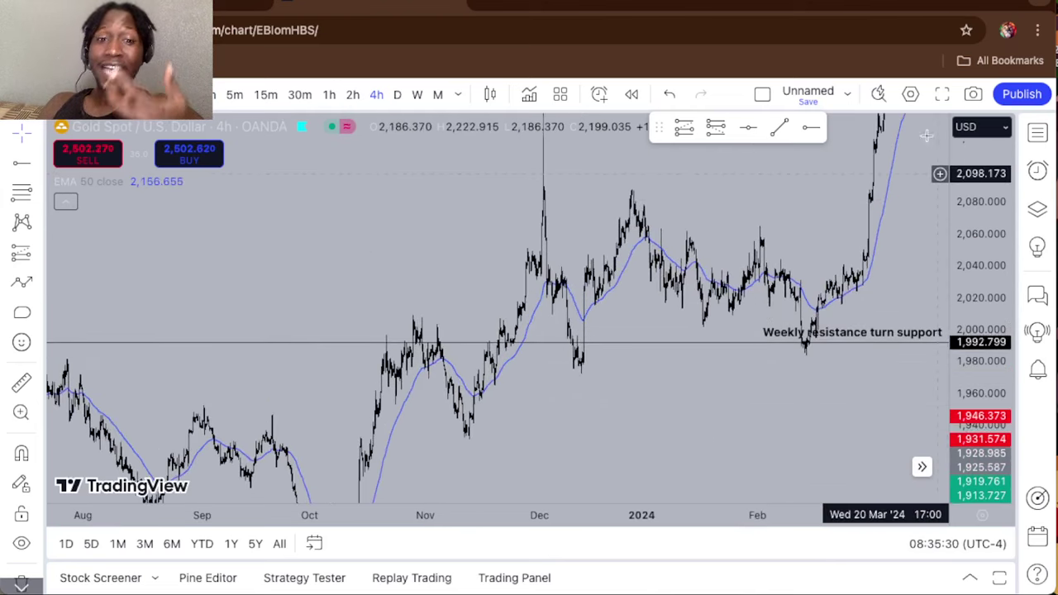
left_click_drag(451, 305, 465, 231)
scroll(559, 214, "left", 3)
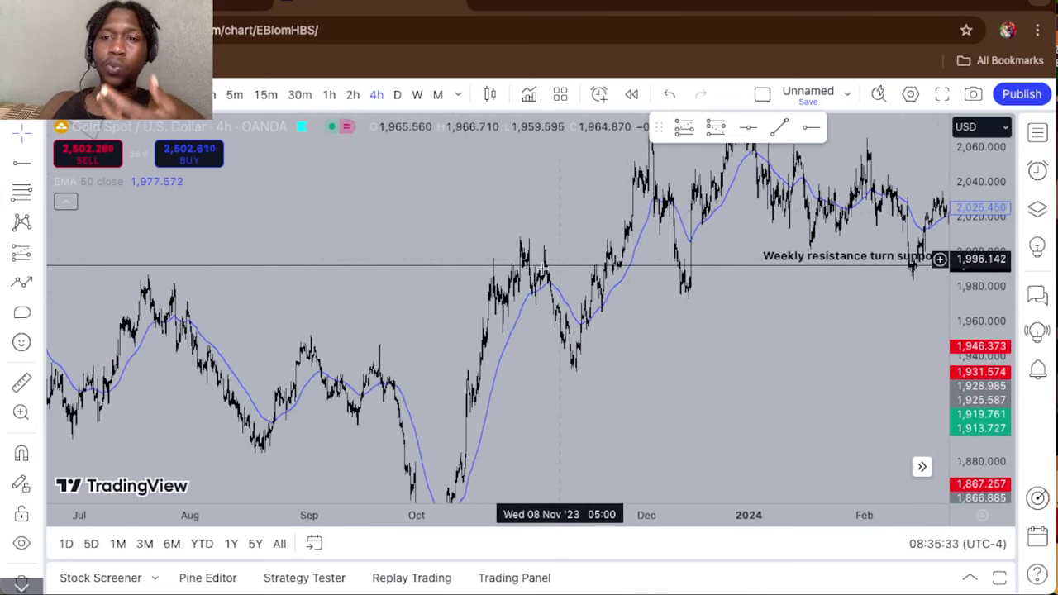
scroll(552, 273, "up", 5)
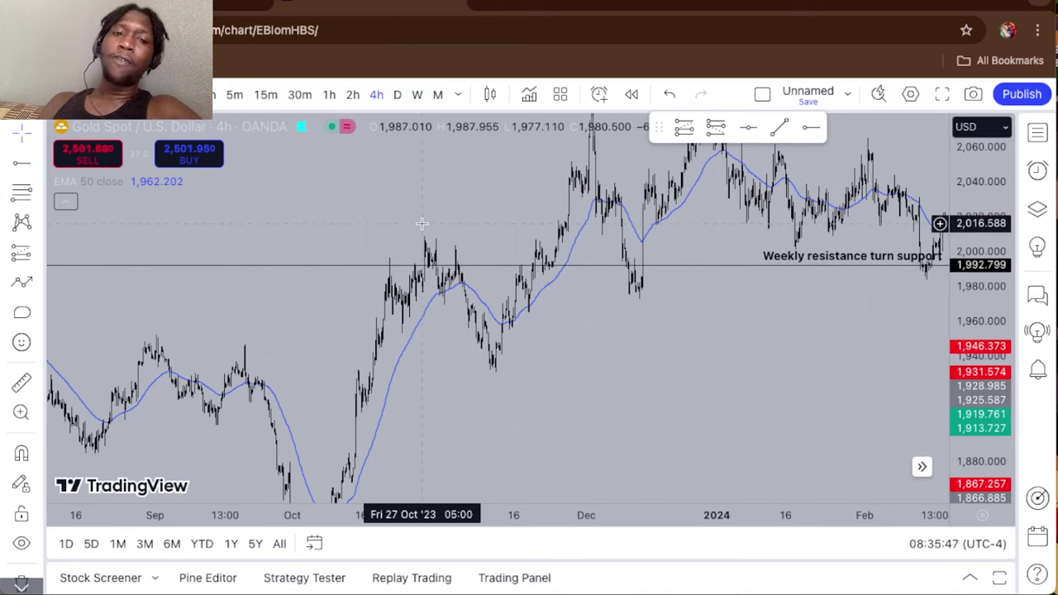
left_click_drag(423, 224, 635, 204)
scroll(635, 203, "up", 3)
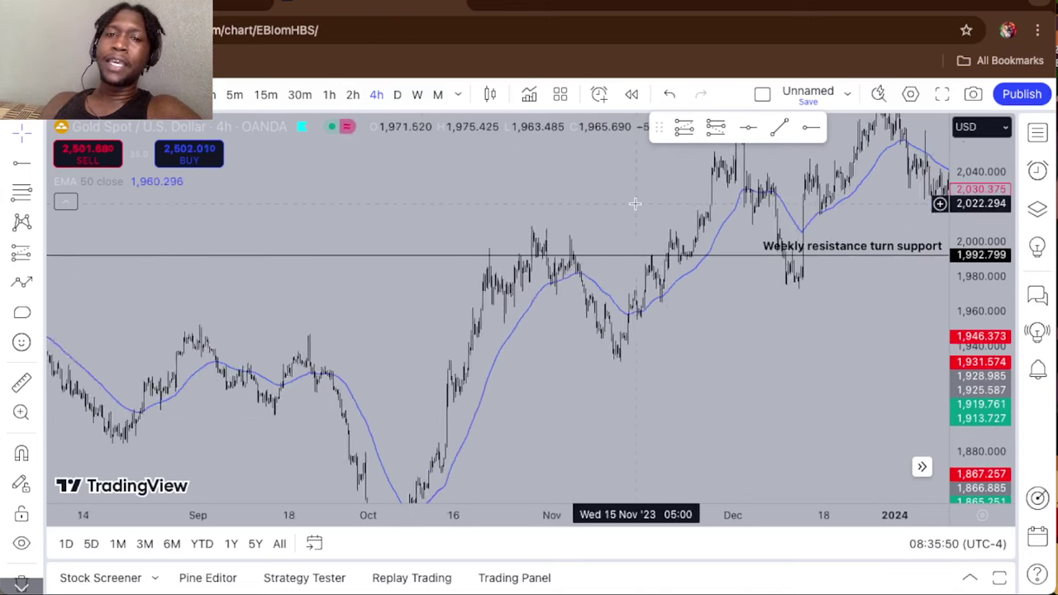
scroll(635, 203, "up", 4)
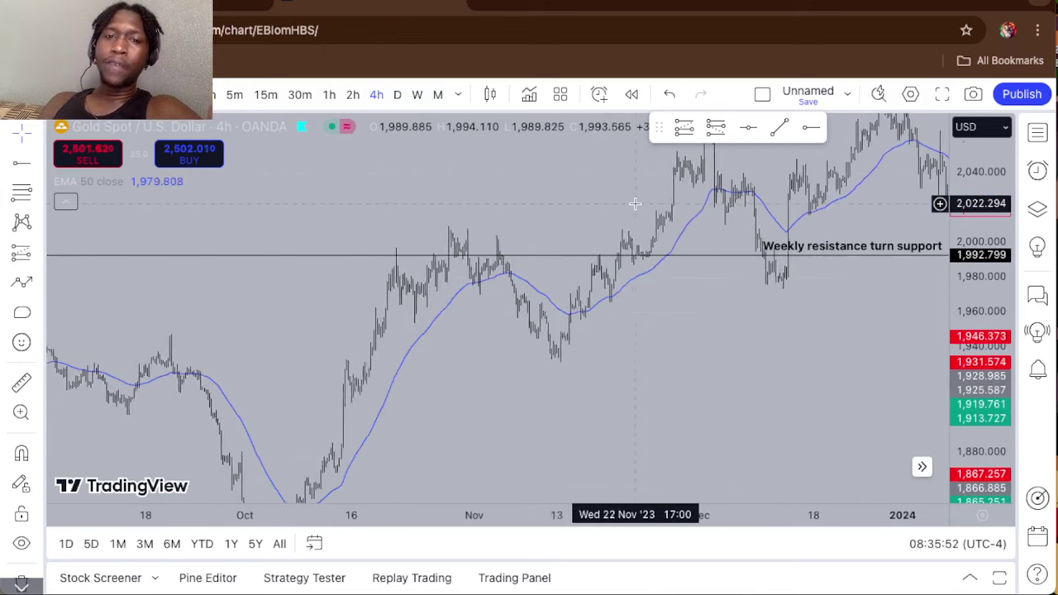
left_click_drag(972, 333, 973, 178)
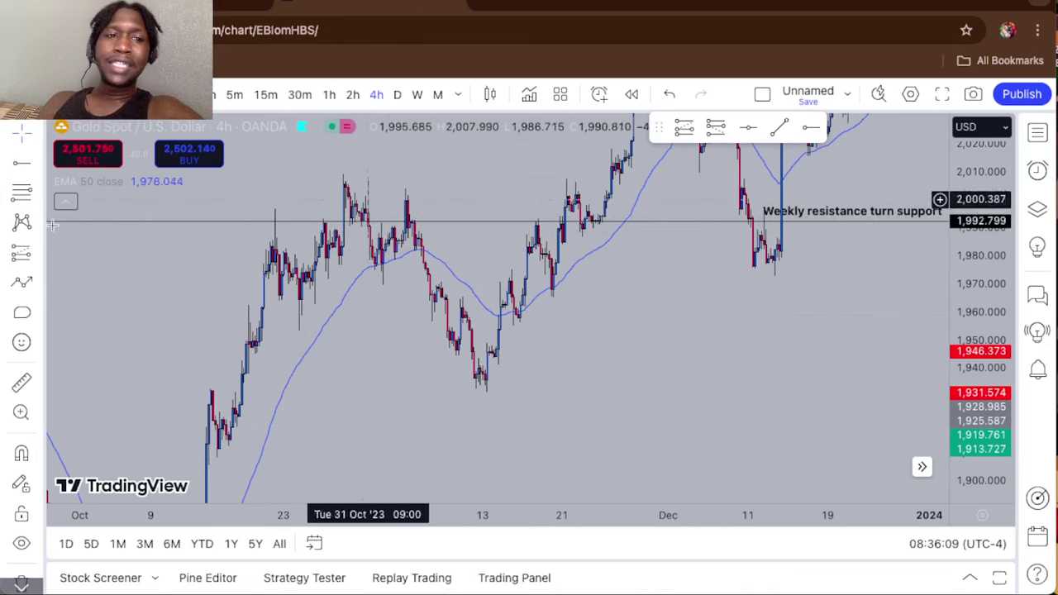
Draw a path over the November 2023 decline, from the 3 November high near 2,002 through the lower swings to about 1,934.7 on 12 November.
left_click(23, 283)
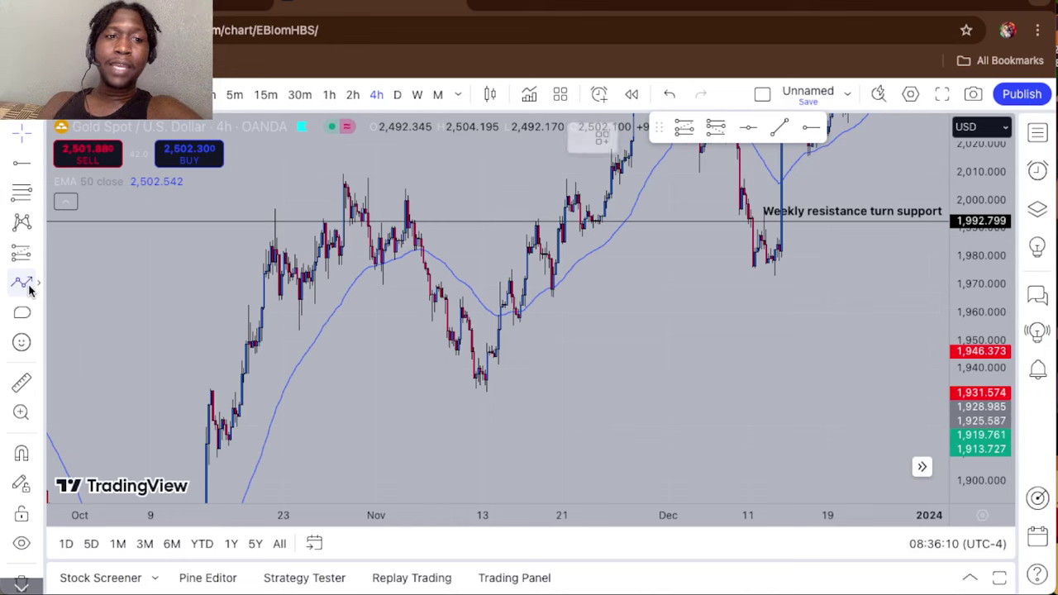
left_click(378, 261)
left_click(410, 262)
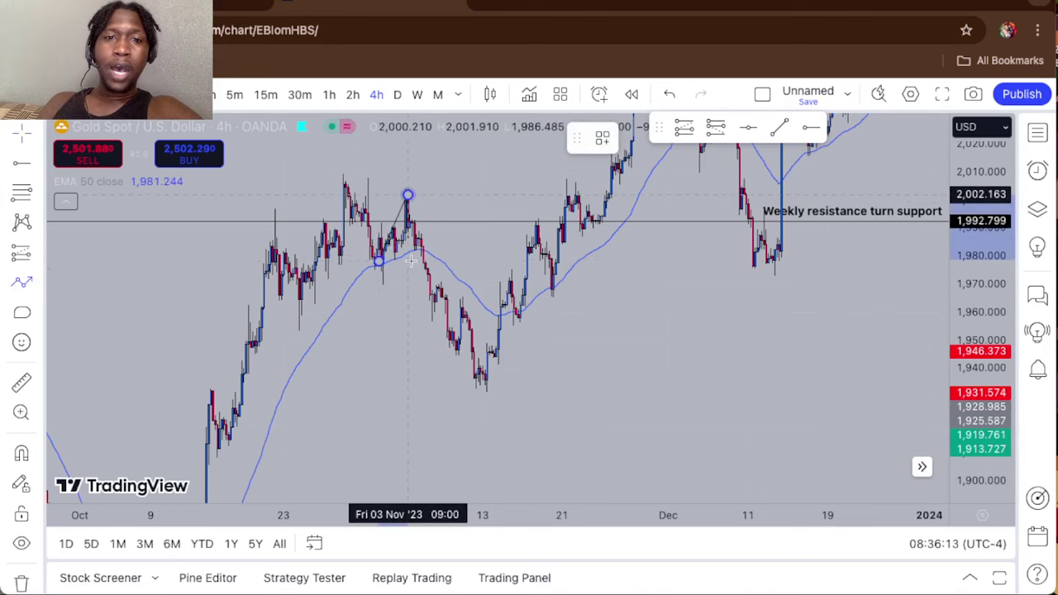
left_click(425, 322)
left_click(453, 343)
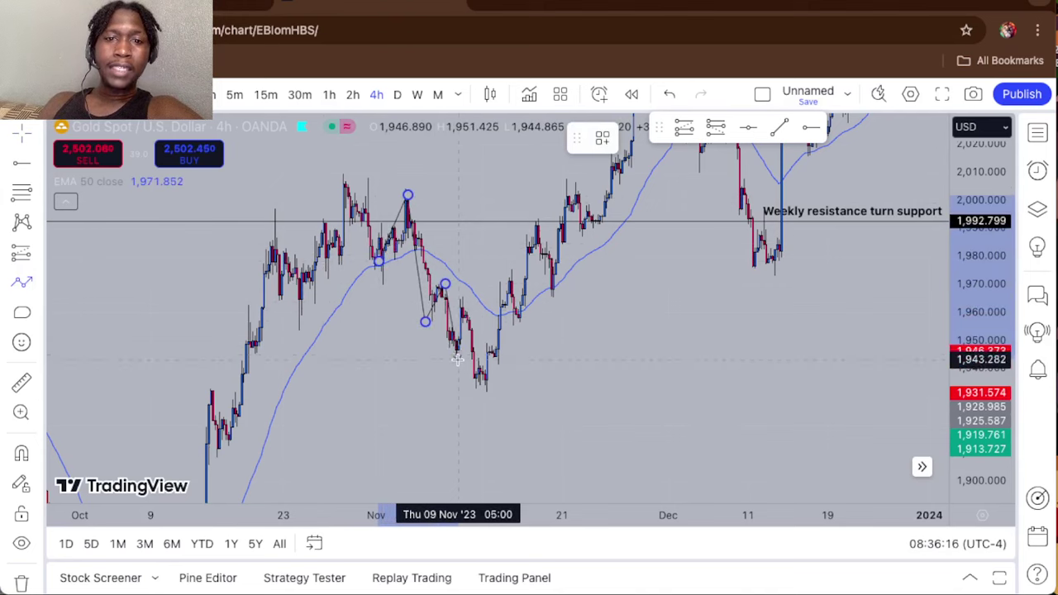
left_click(458, 361)
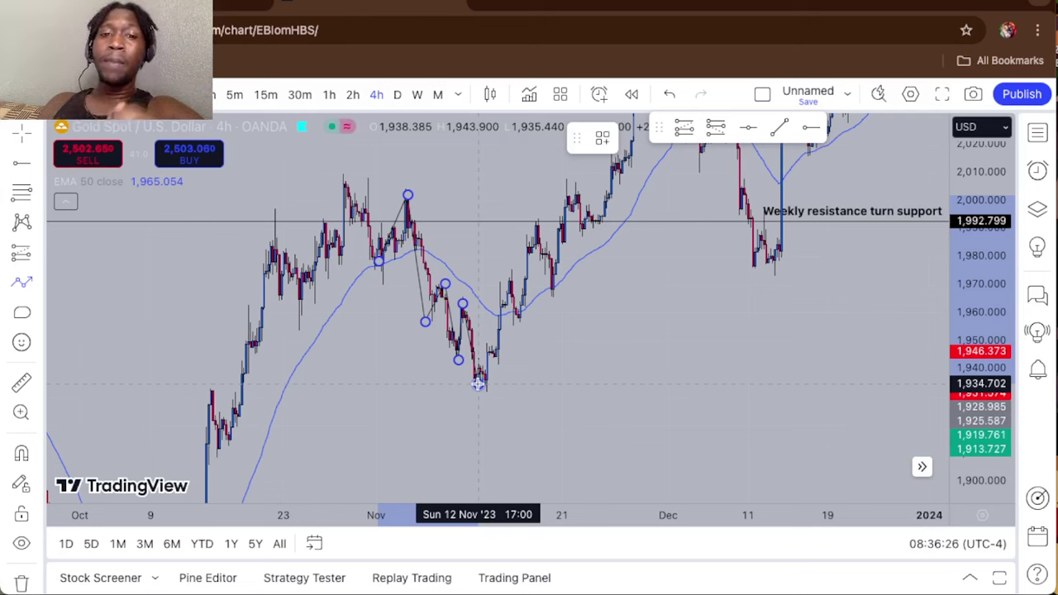
left_click(478, 384)
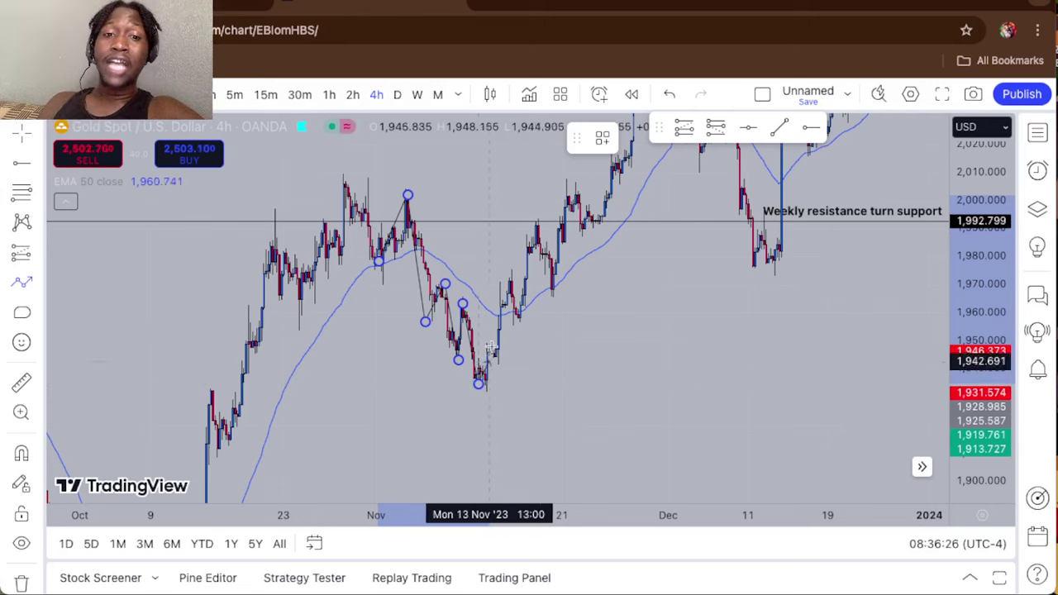
Extend the path through the rising swings, via about 1,958, 1,993 and 2,007.8 on 21 November, past the following pullback, and finish it.
left_click(503, 272)
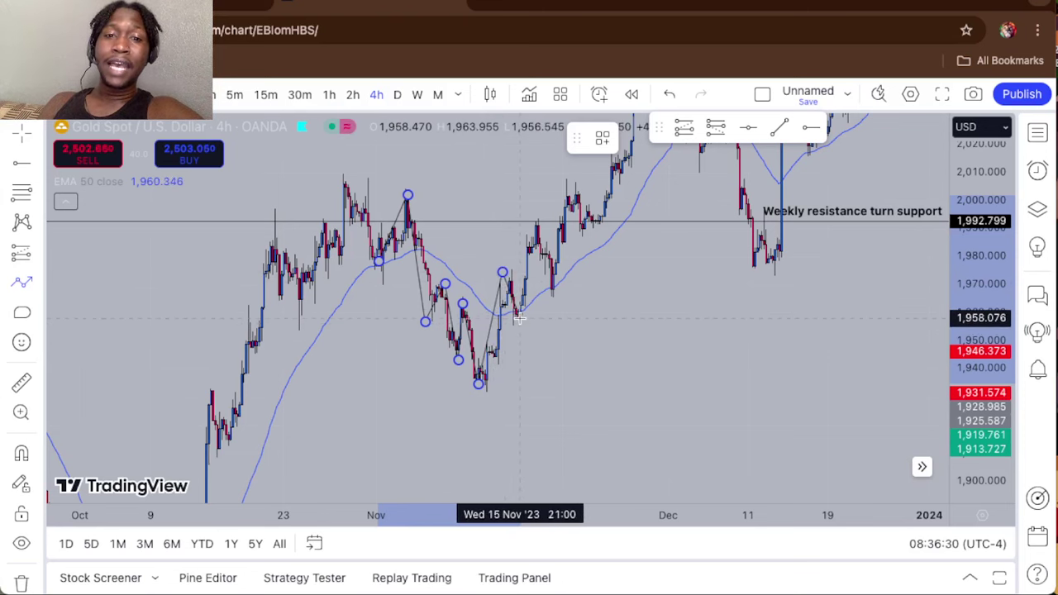
left_click(520, 317)
left_click(538, 220)
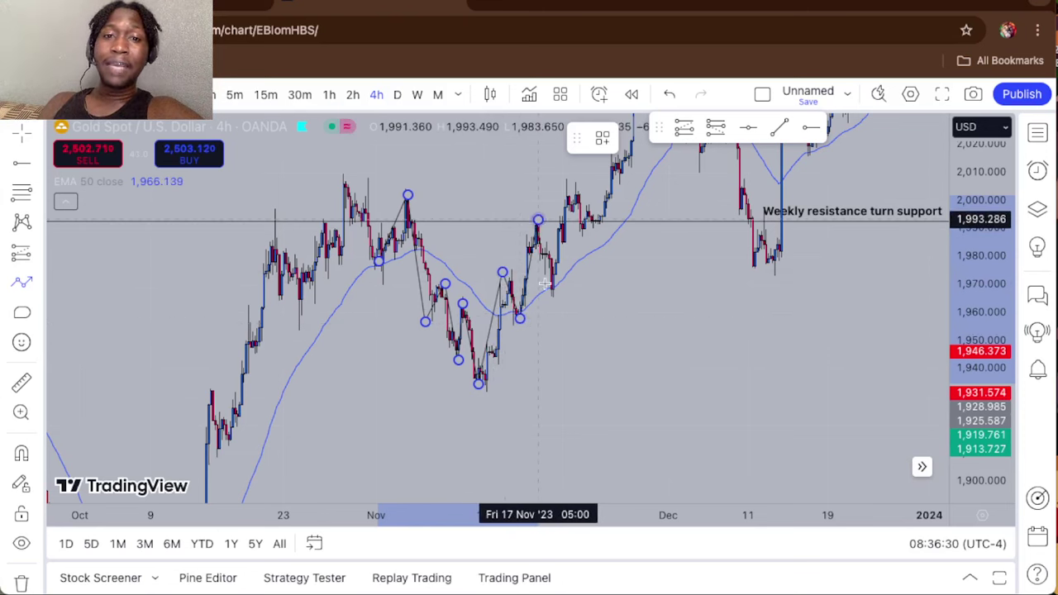
left_click(548, 295)
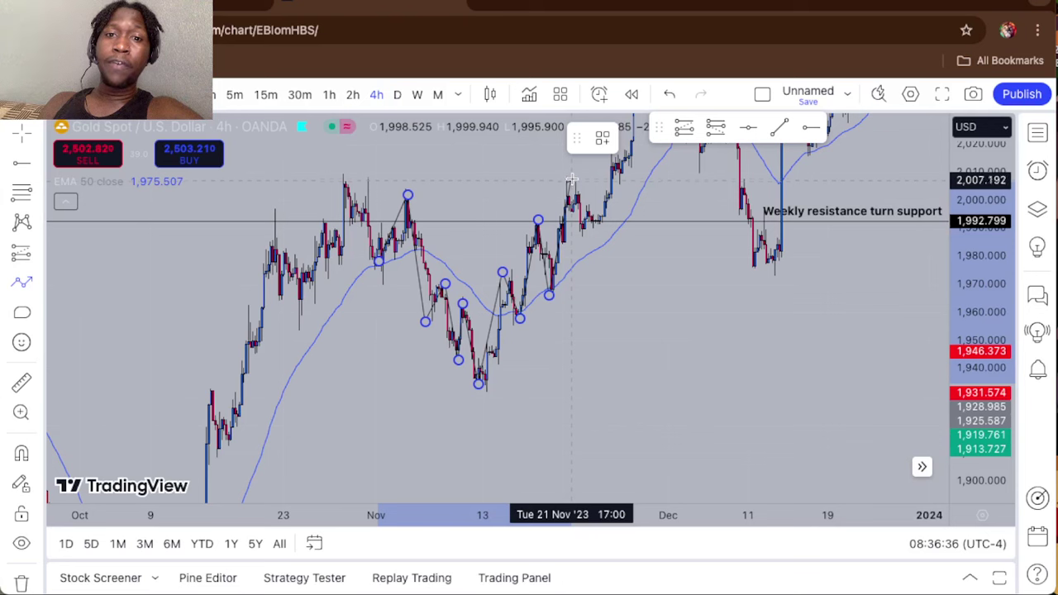
left_click(571, 180)
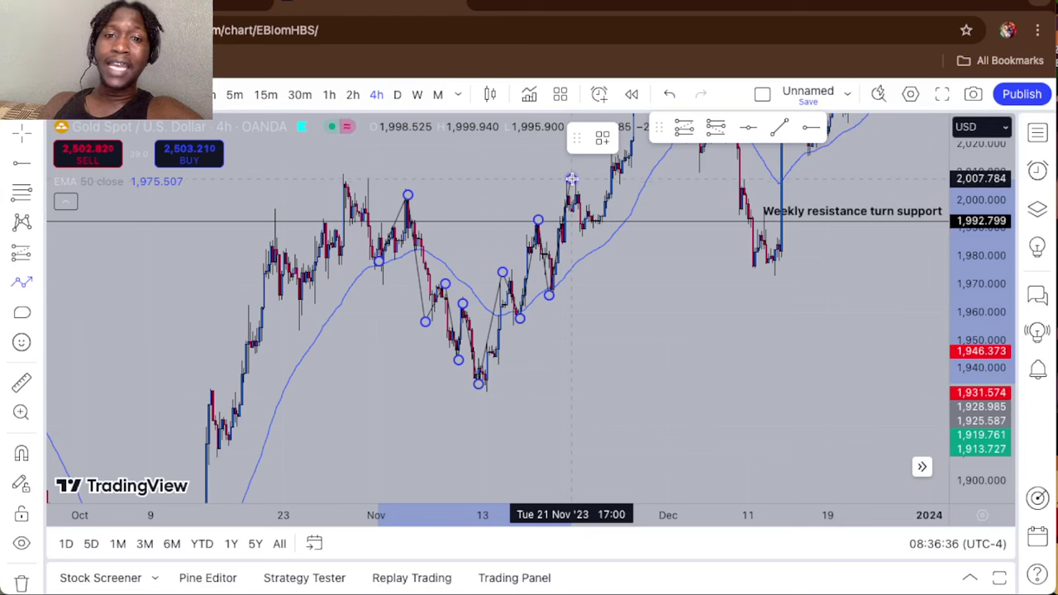
left_click(590, 236)
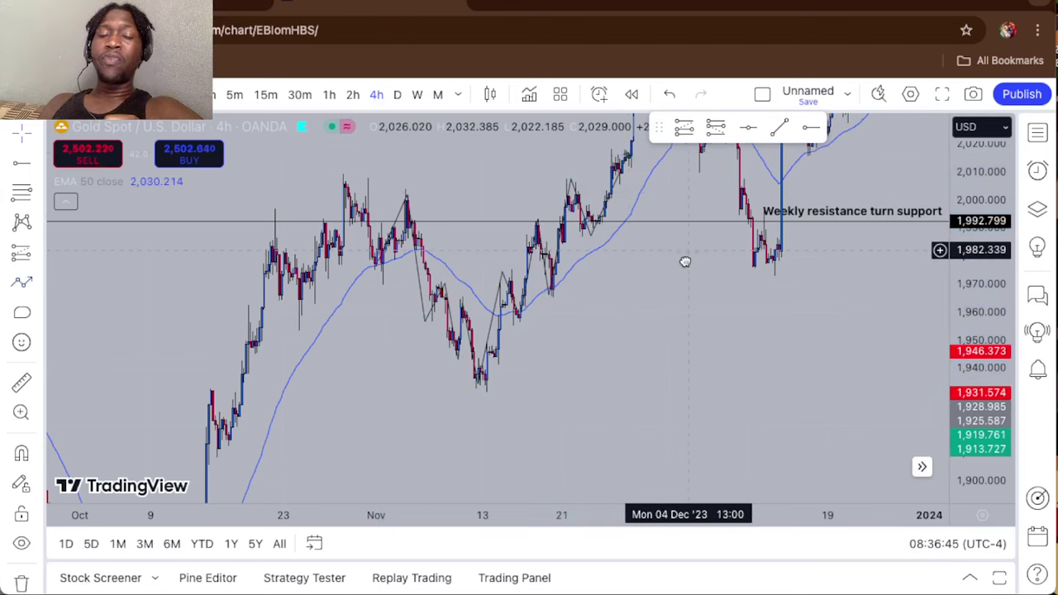
left_click_drag(682, 259, 685, 373)
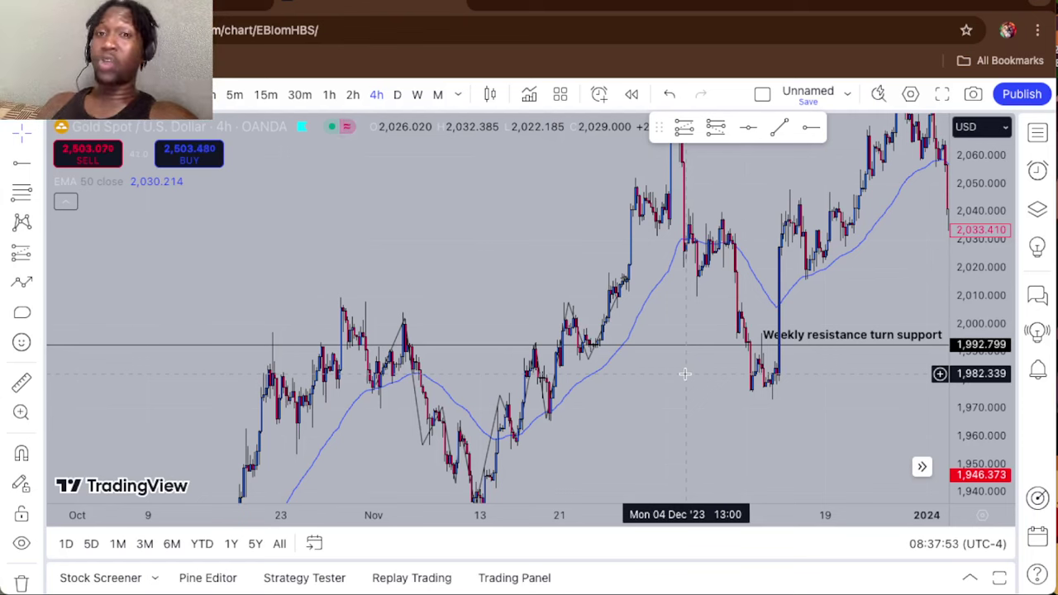
left_click(735, 2)
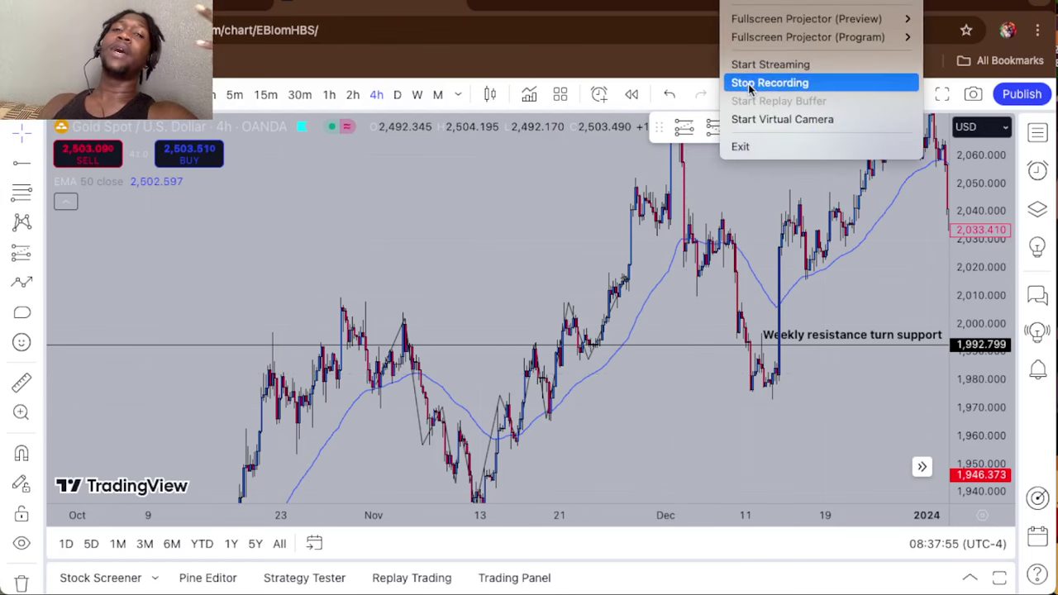